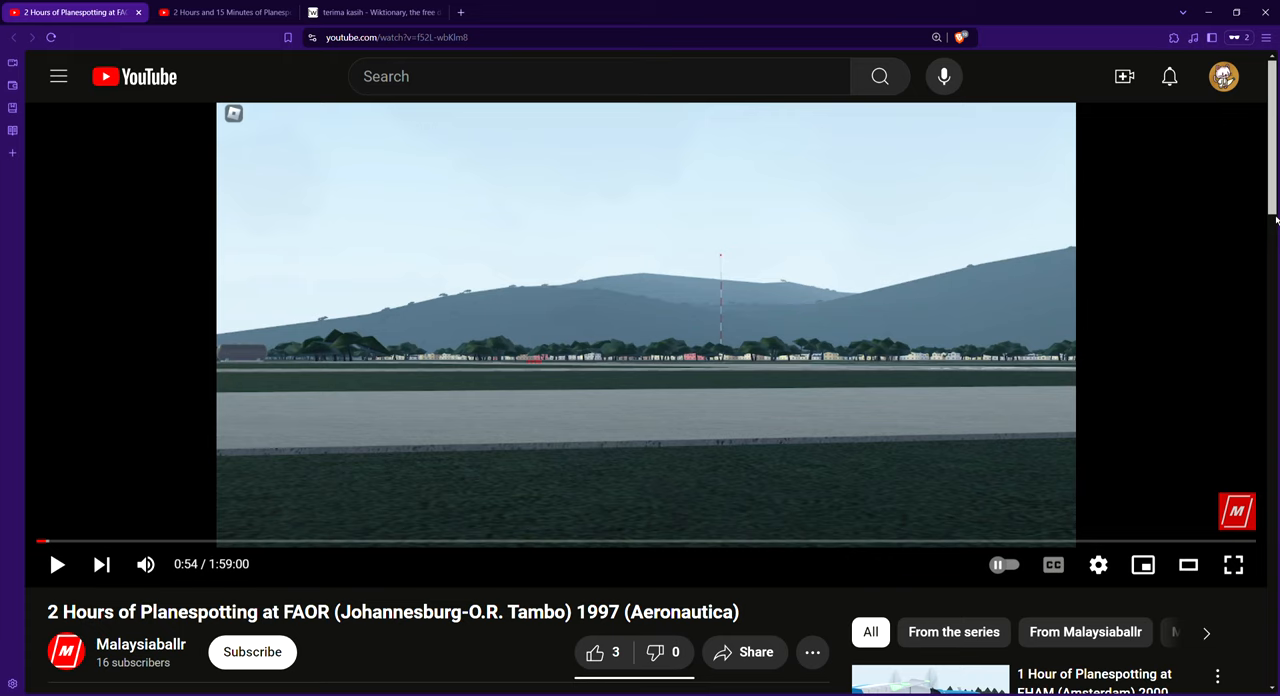
left_click_drag(1275, 188, 1275, 310)
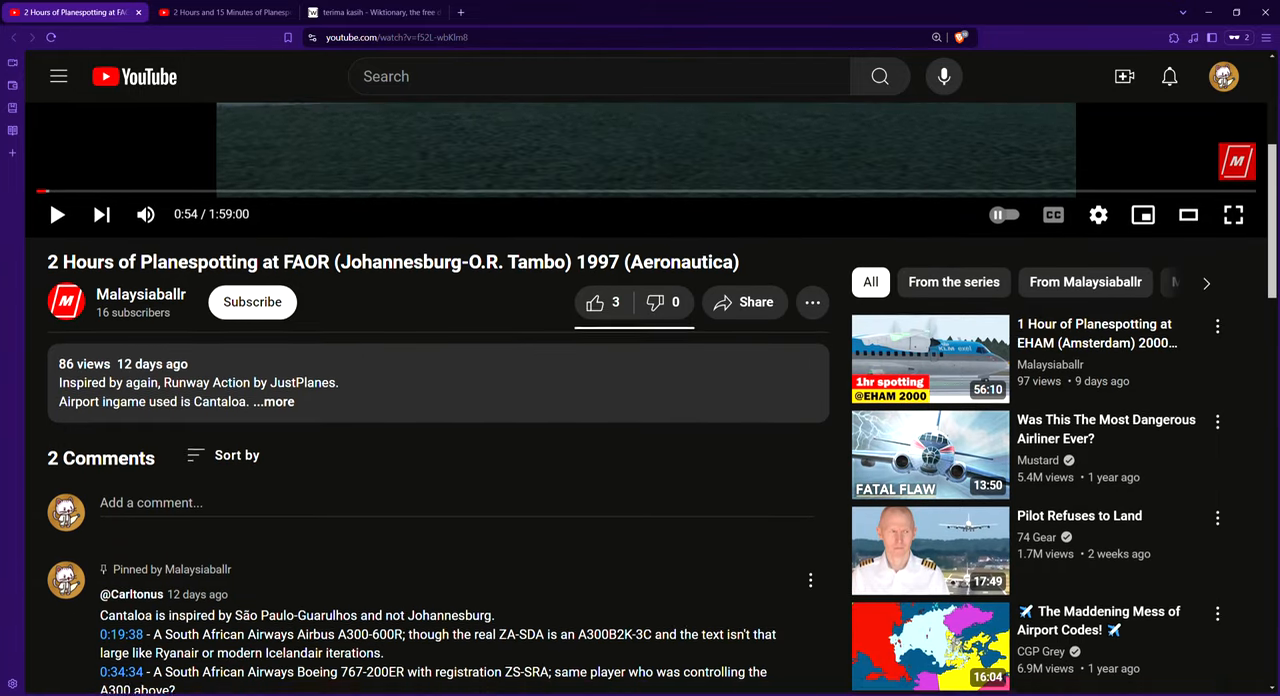
scroll(640, 400, "down", 3)
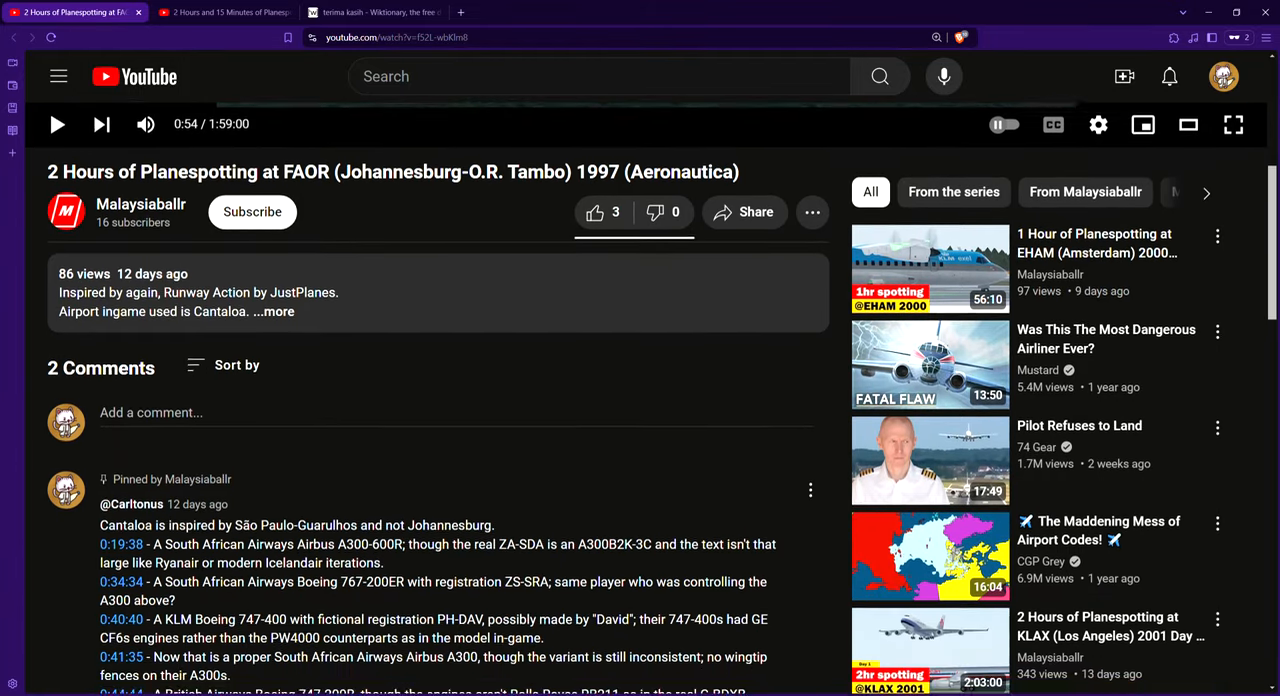
scroll(640, 400, "down", 4)
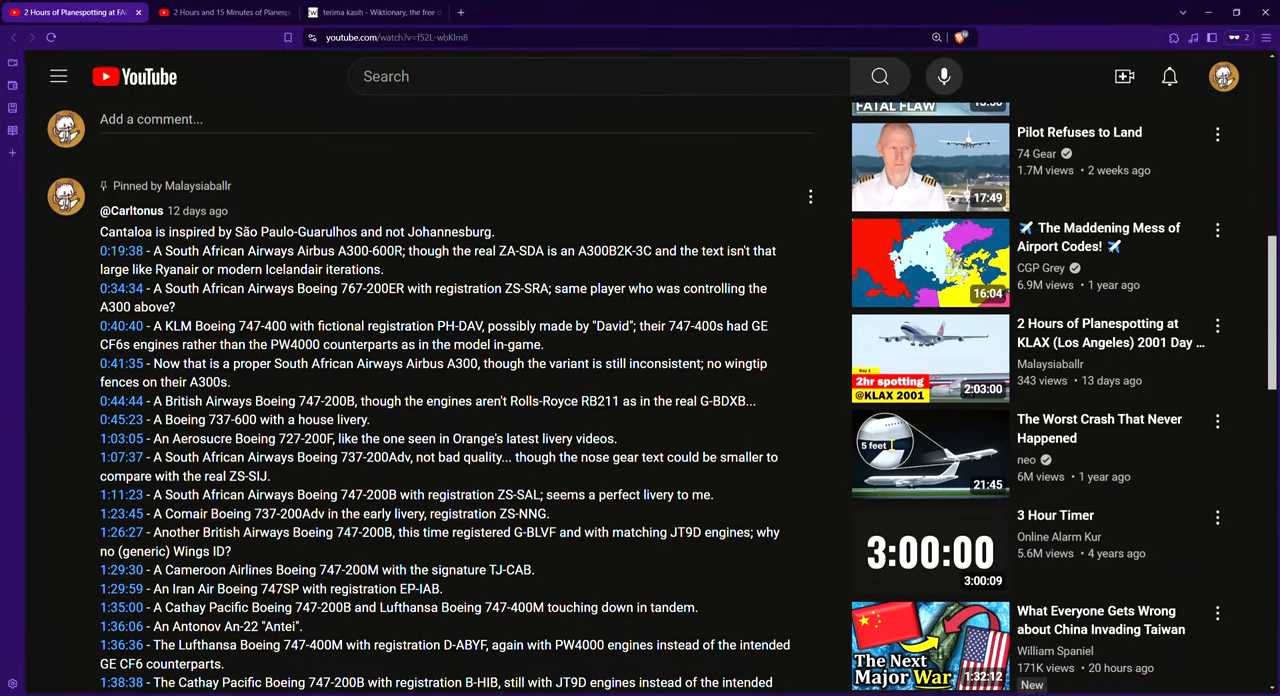
scroll(640, 400, "down", 1)
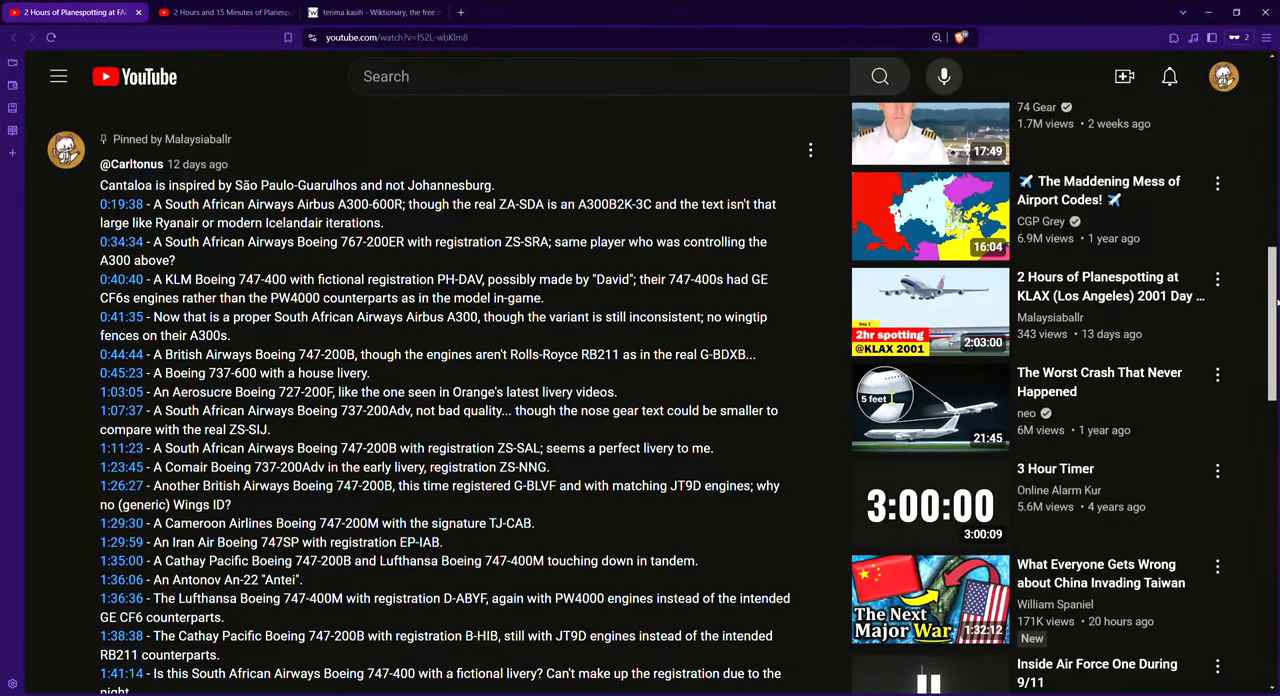
scroll(640, 400, "down", 2)
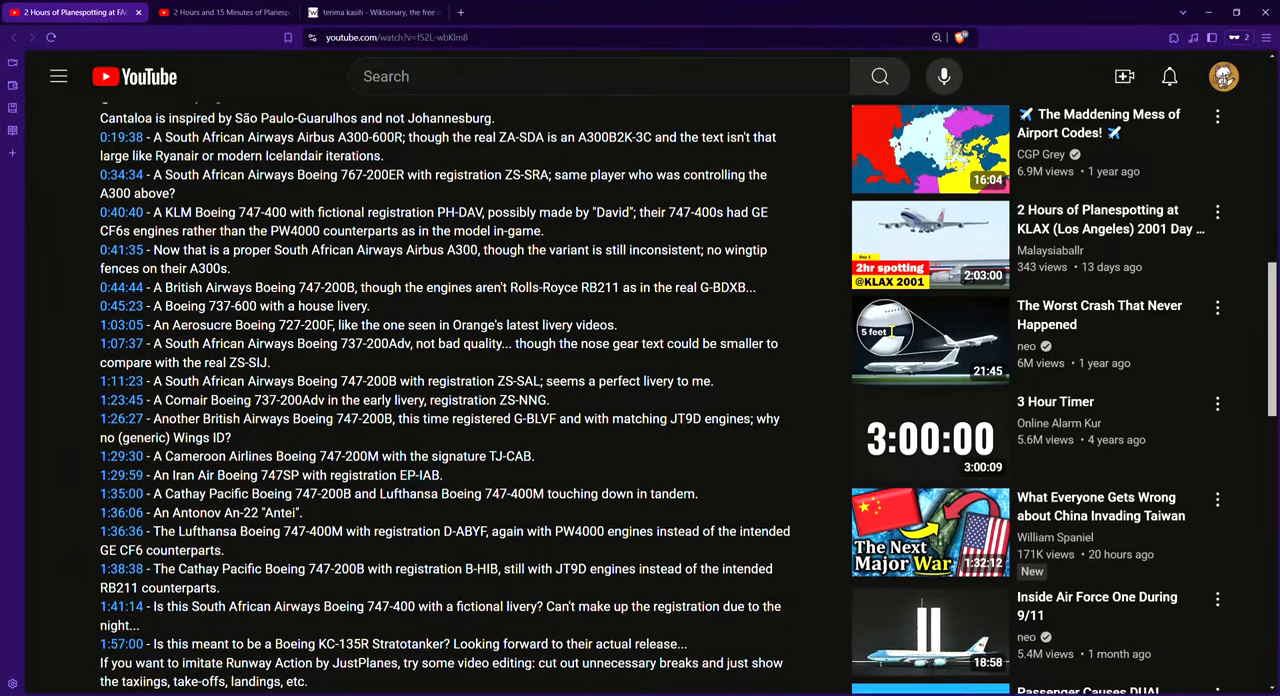
scroll(640, 400, "down", 2)
scroll(640, 400, "down", 2)
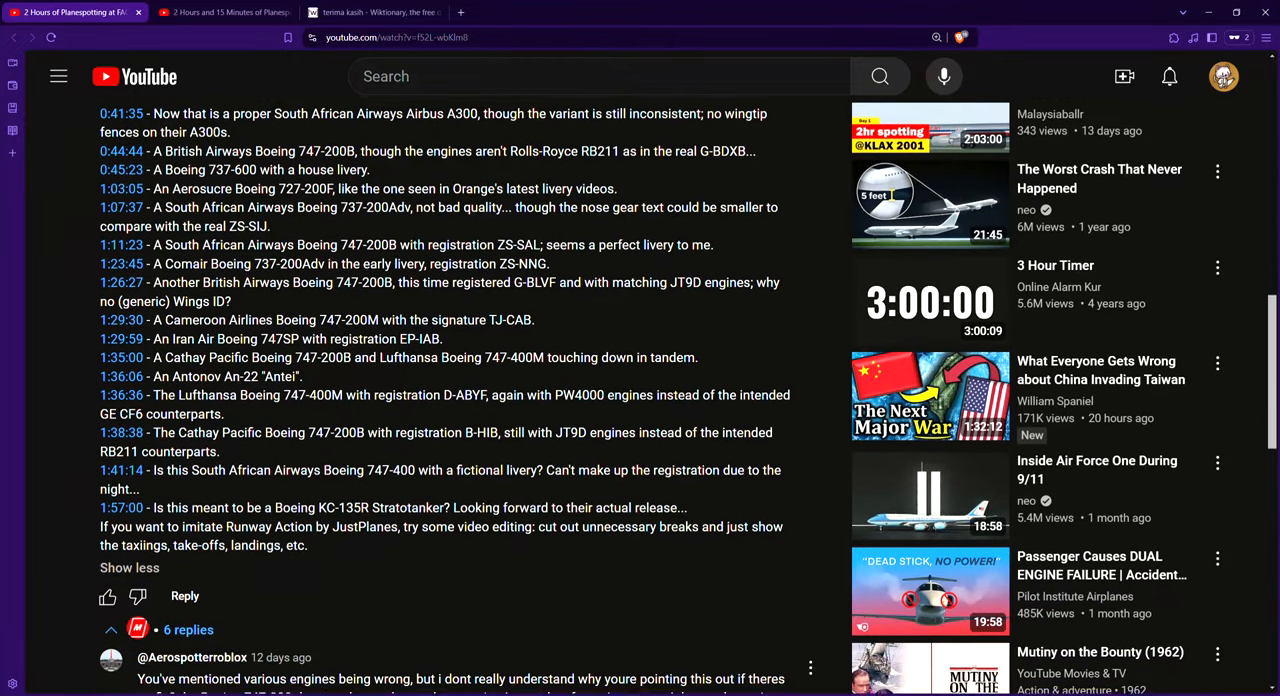
scroll(640, 400, "down", 1)
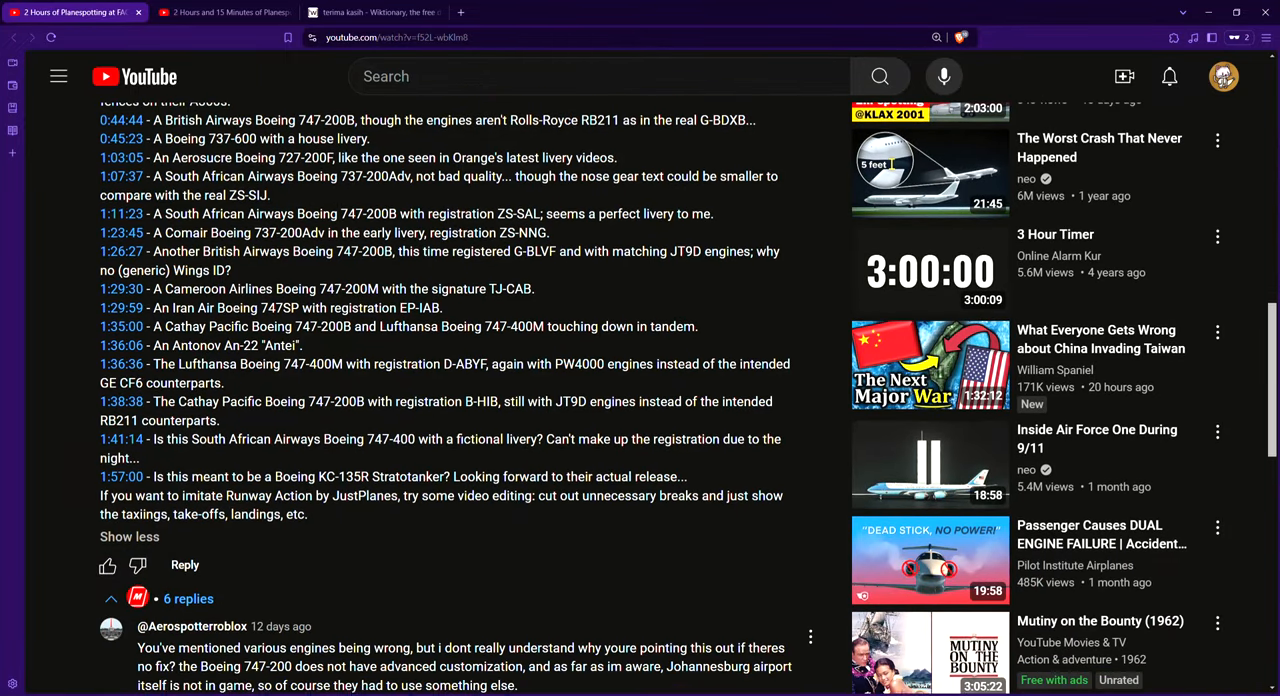
scroll(640, 400, "down", 1)
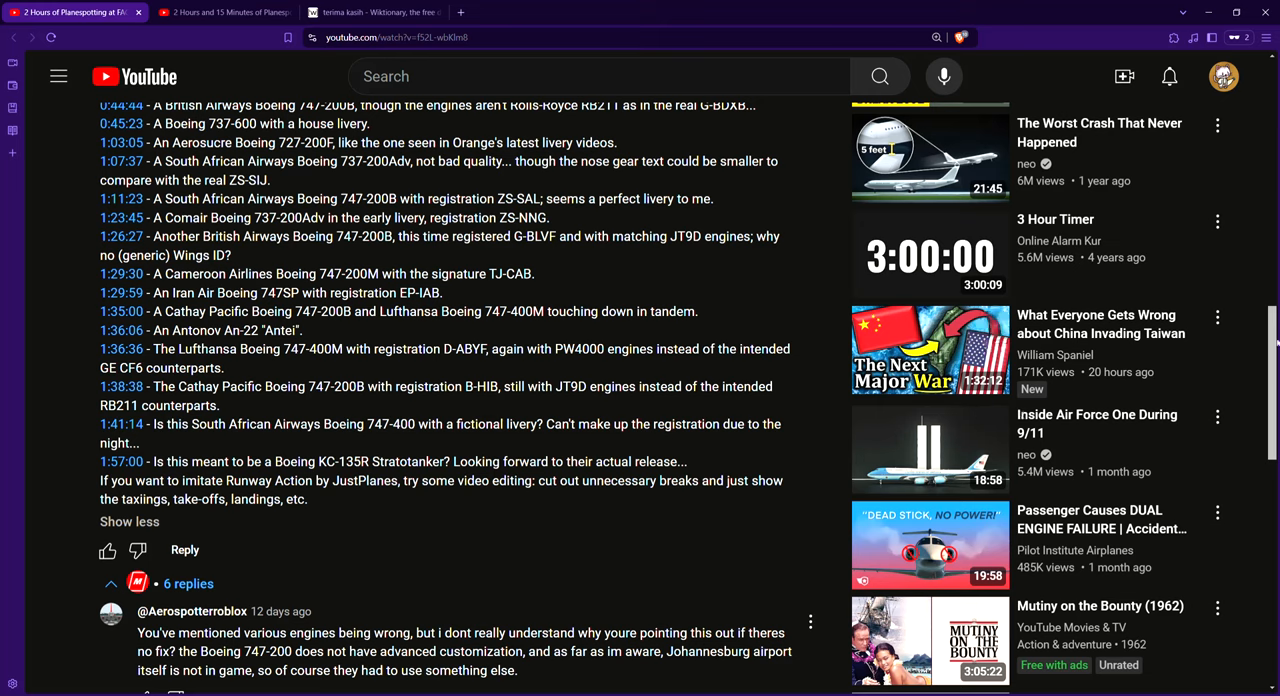
scroll(640, 400, "down", 1)
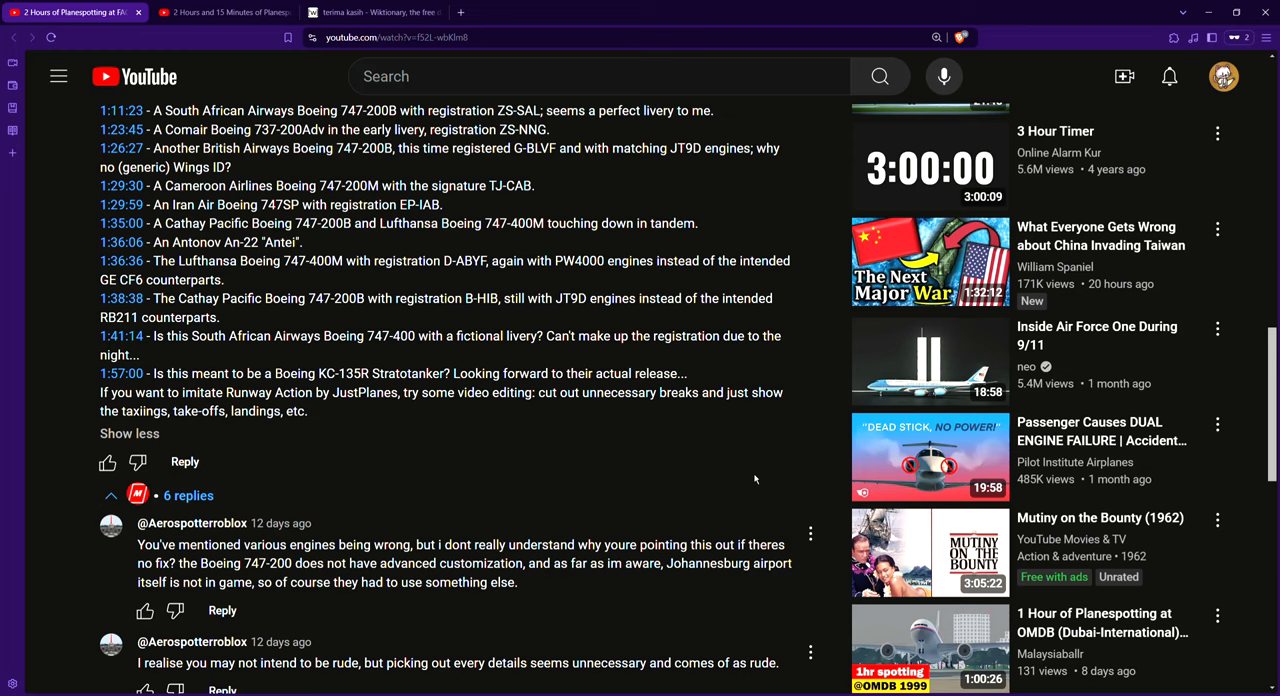
scroll(640, 400, "up", 3)
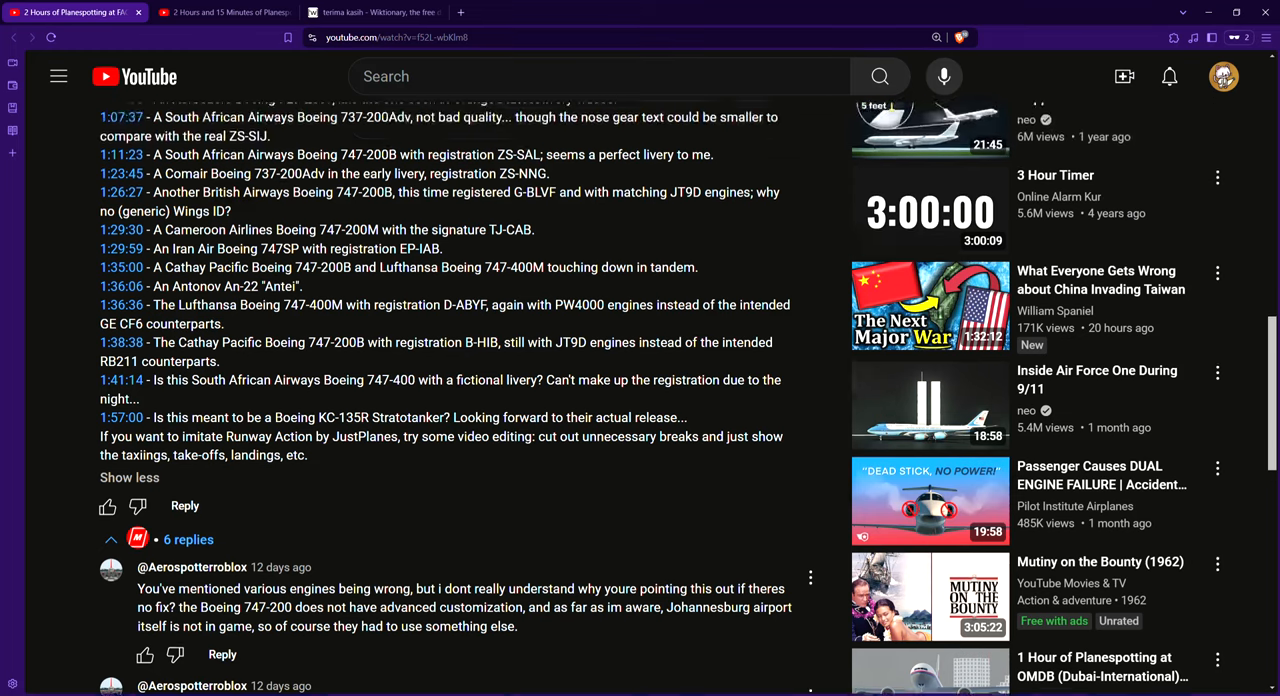
scroll(640, 400, "up", 3)
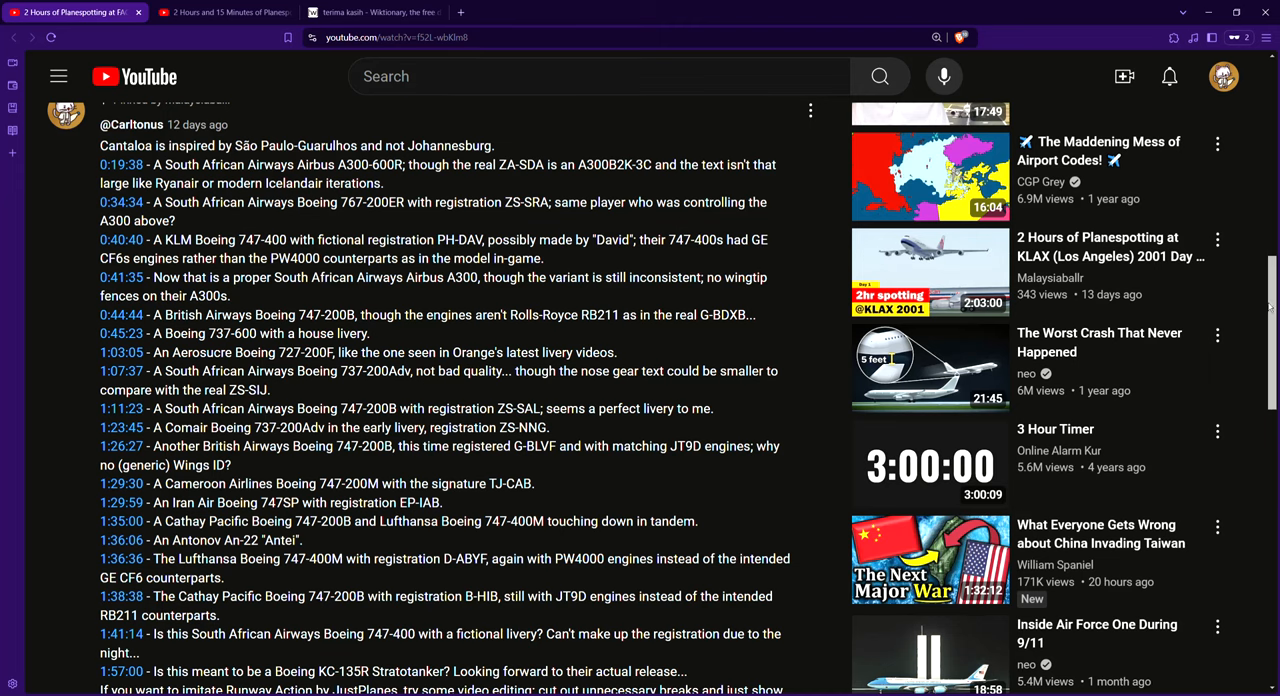
left_click_drag(1275, 308, 1275, 305)
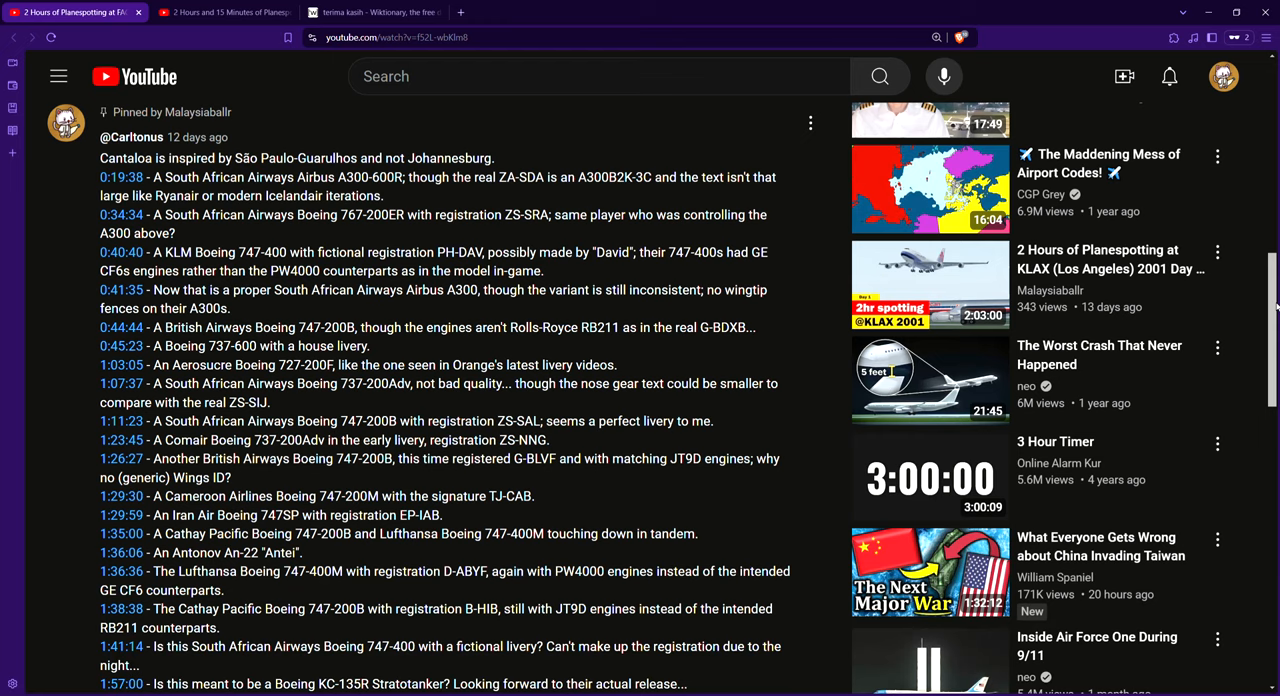
left_click_drag(1275, 305, 1275, 408)
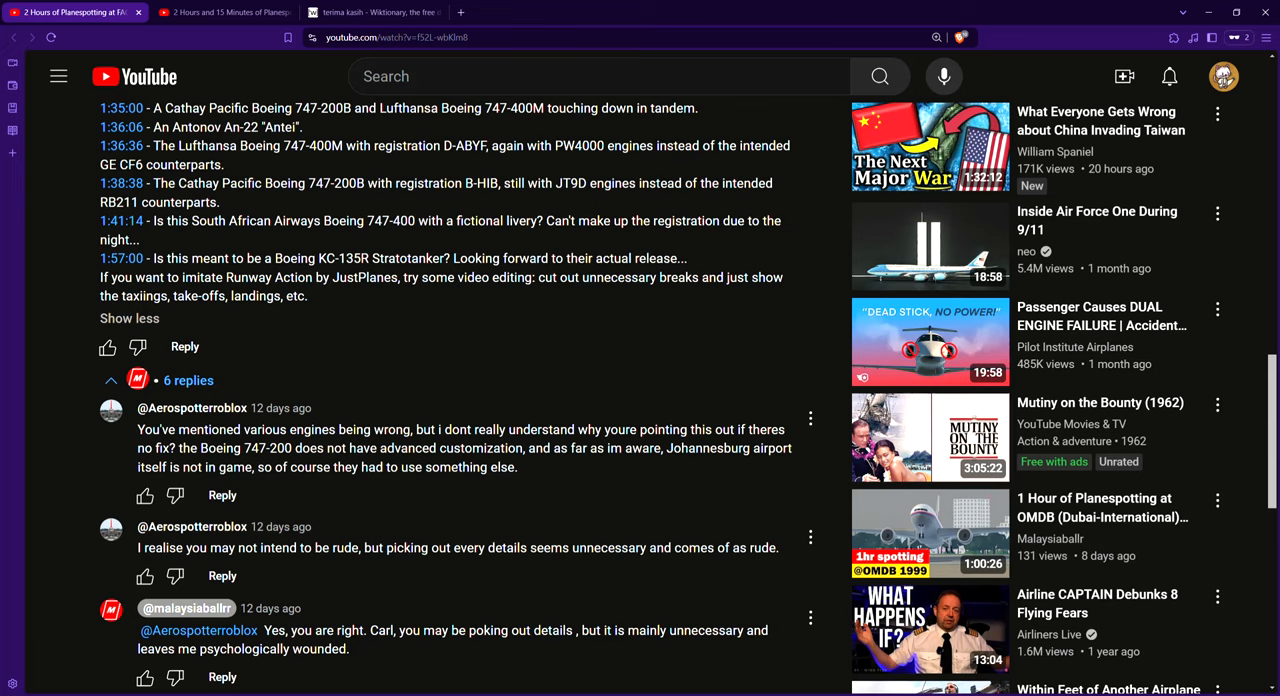
left_click_drag(1275, 414, 1275, 415)
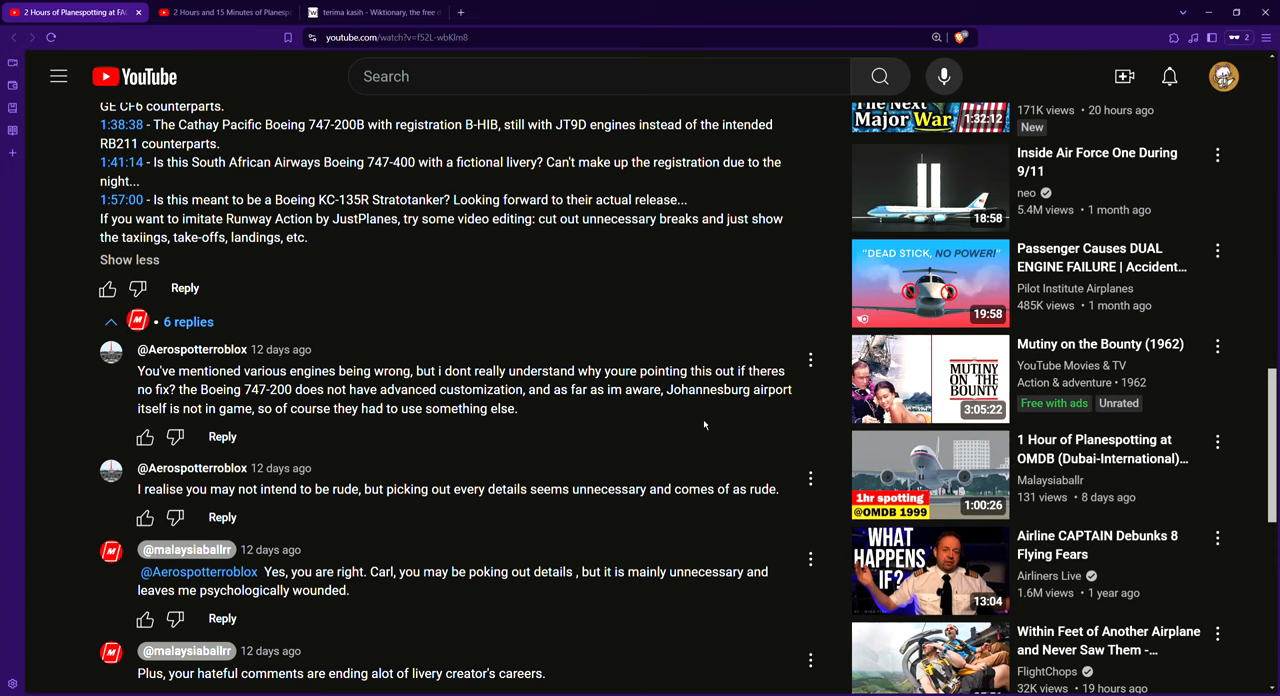
scroll(703, 421, "down", 1)
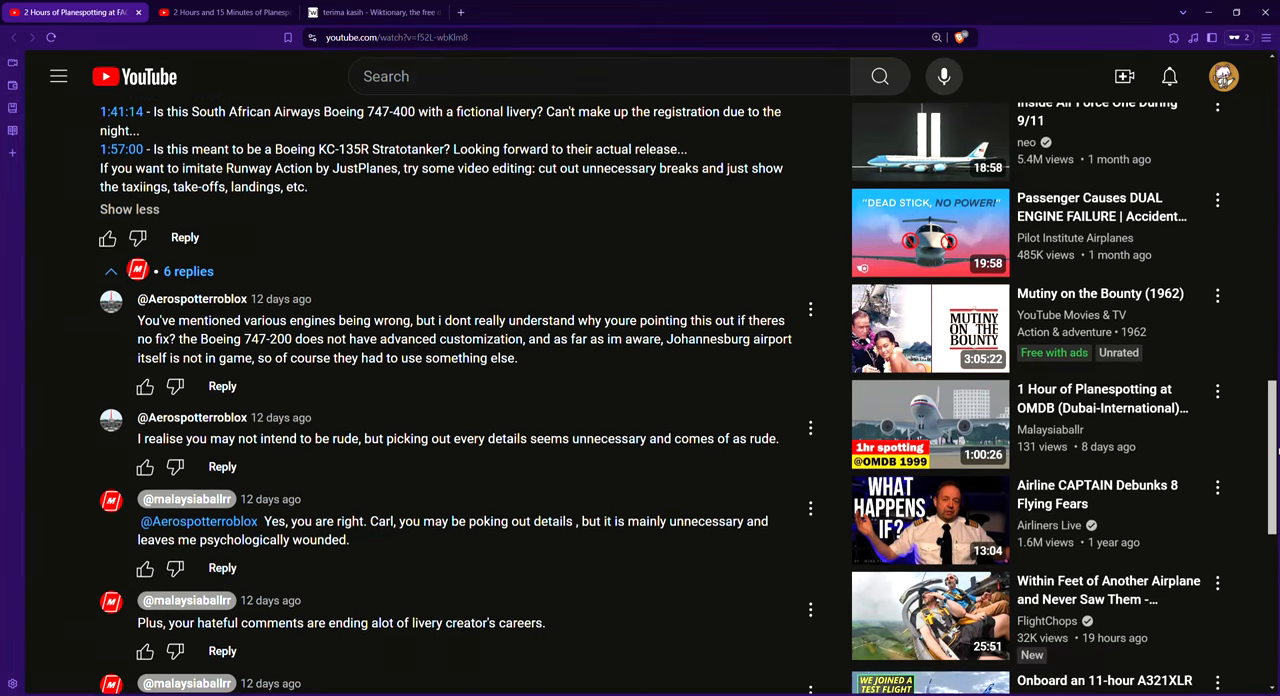
scroll(703, 421, "down", 1)
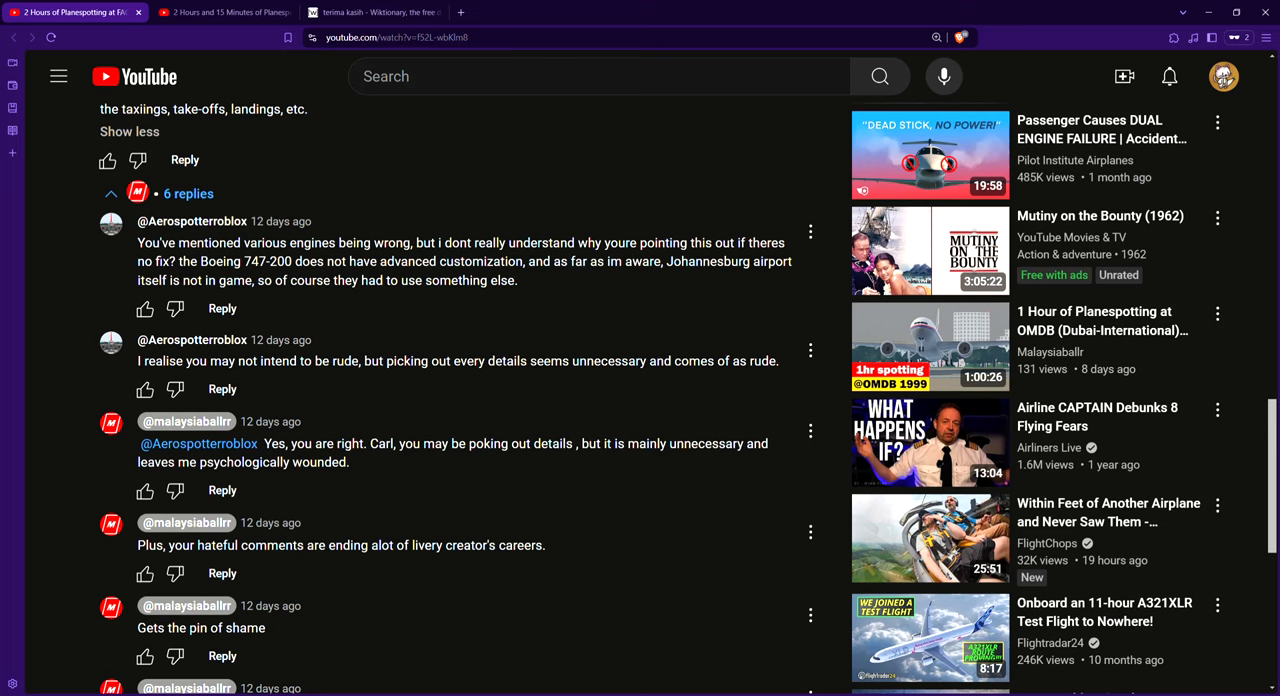
scroll(703, 421, "down", 1)
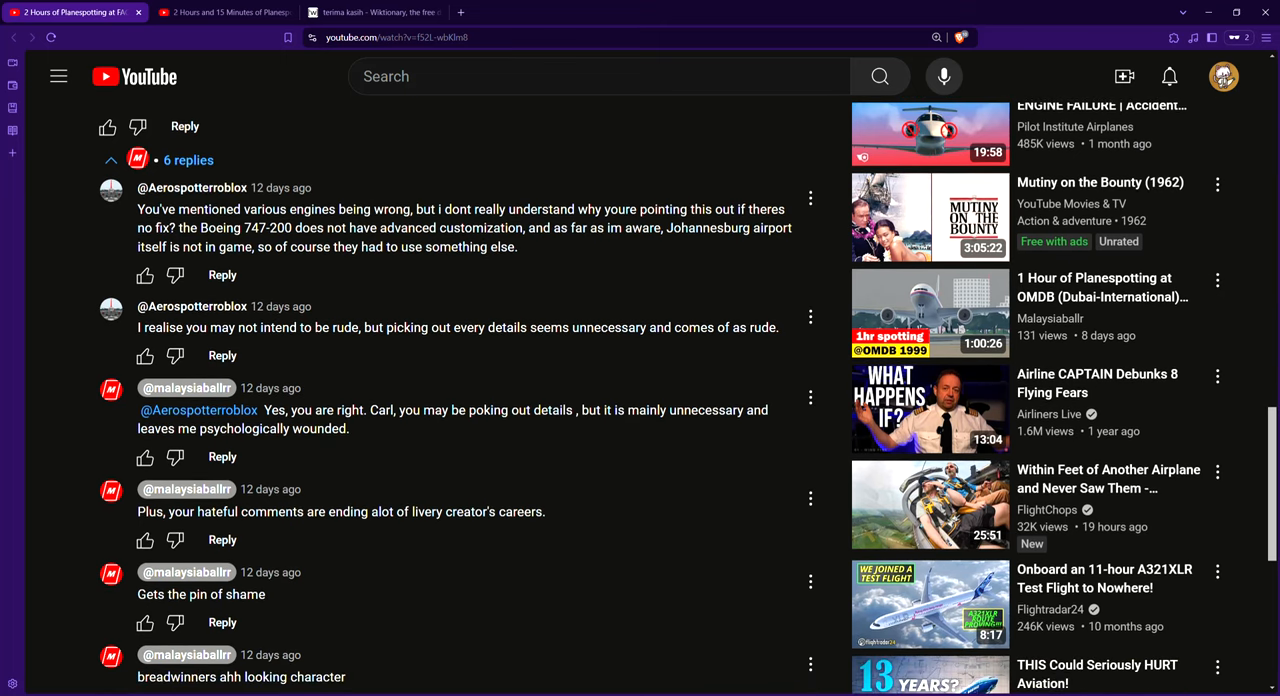
scroll(703, 421, "down", 1)
scroll(703, 421, "down", 1)
scroll(703, 421, "down", 1)
scroll(703, 421, "down", 1)
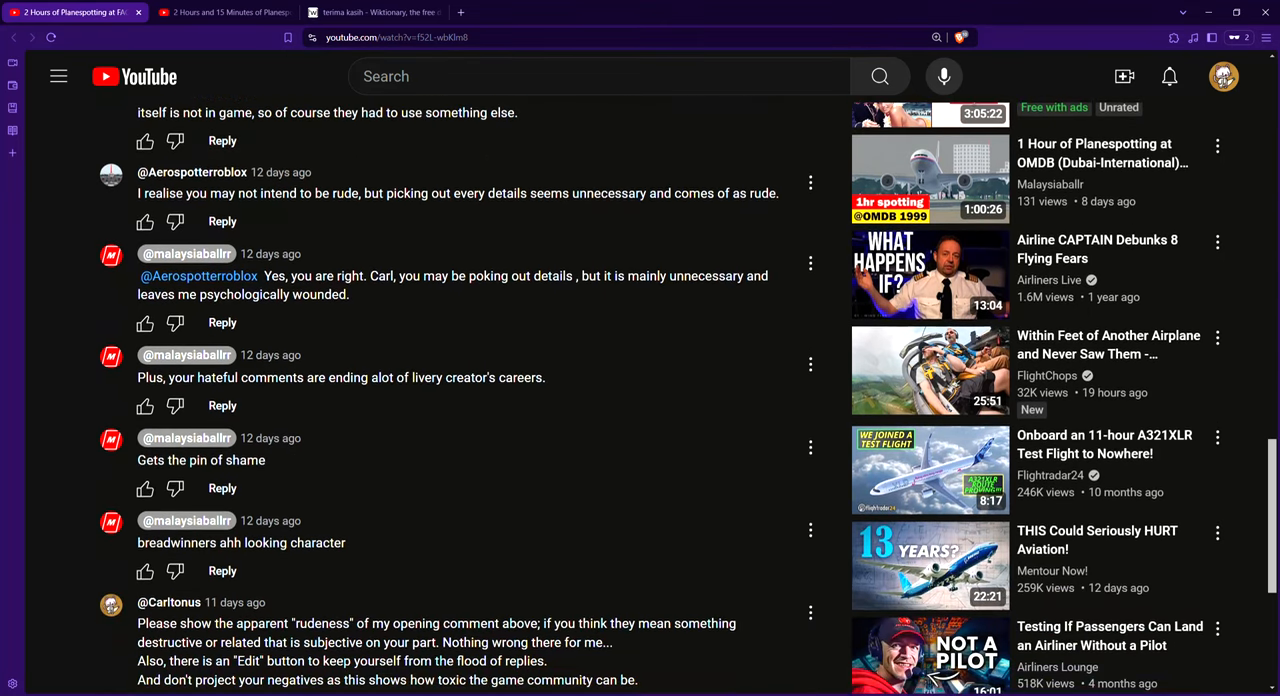
scroll(703, 421, "down", 1)
scroll(703, 421, "down", 1)
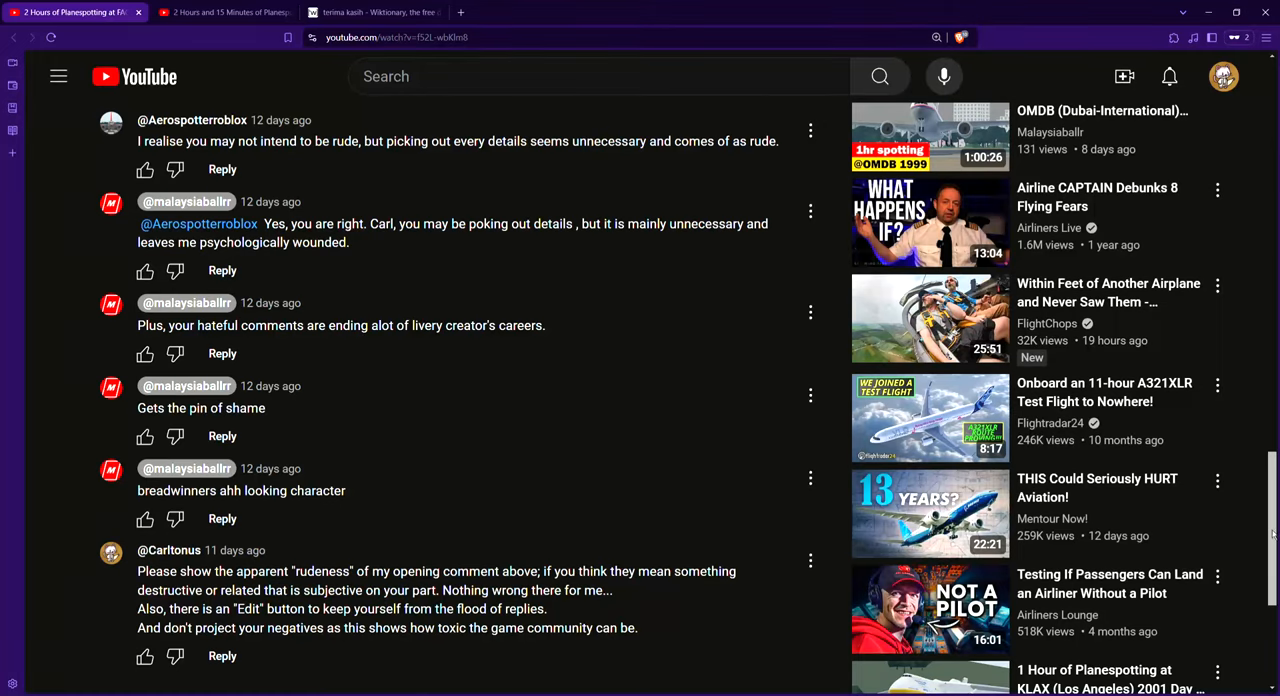
scroll(640, 400, "up", 1)
scroll(640, 400, "up", 3)
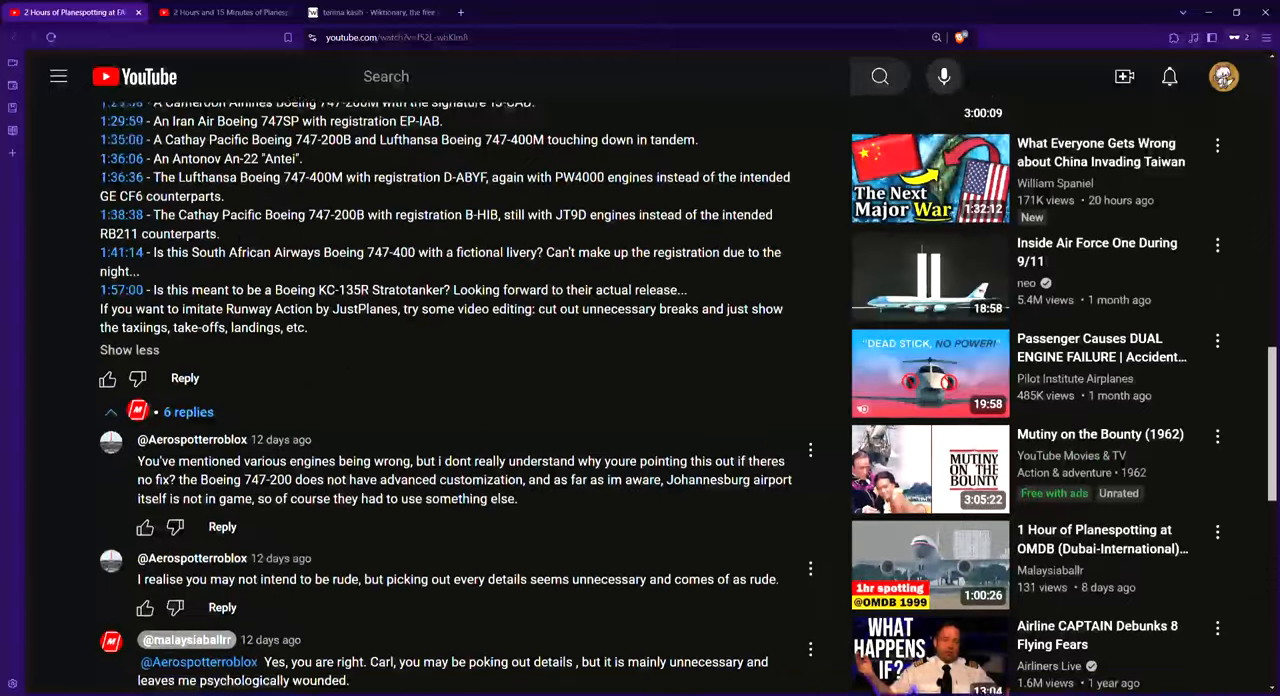
scroll(640, 400, "up", 3)
scroll(640, 400, "up", 3)
scroll(640, 400, "up", 2)
scroll(640, 400, "up", 3)
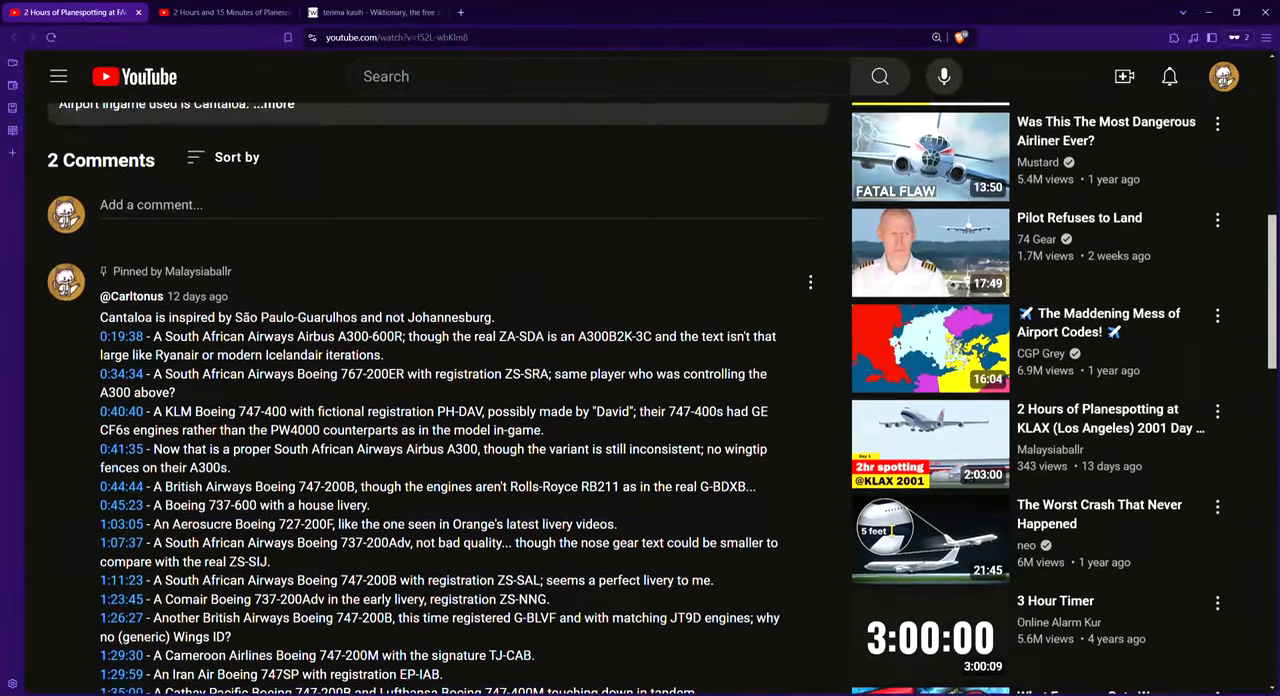
scroll(640, 400, "up", 3)
scroll(640, 400, "up", 3)
scroll(640, 400, "up", 2)
scroll(1081, 231, "up", 1)
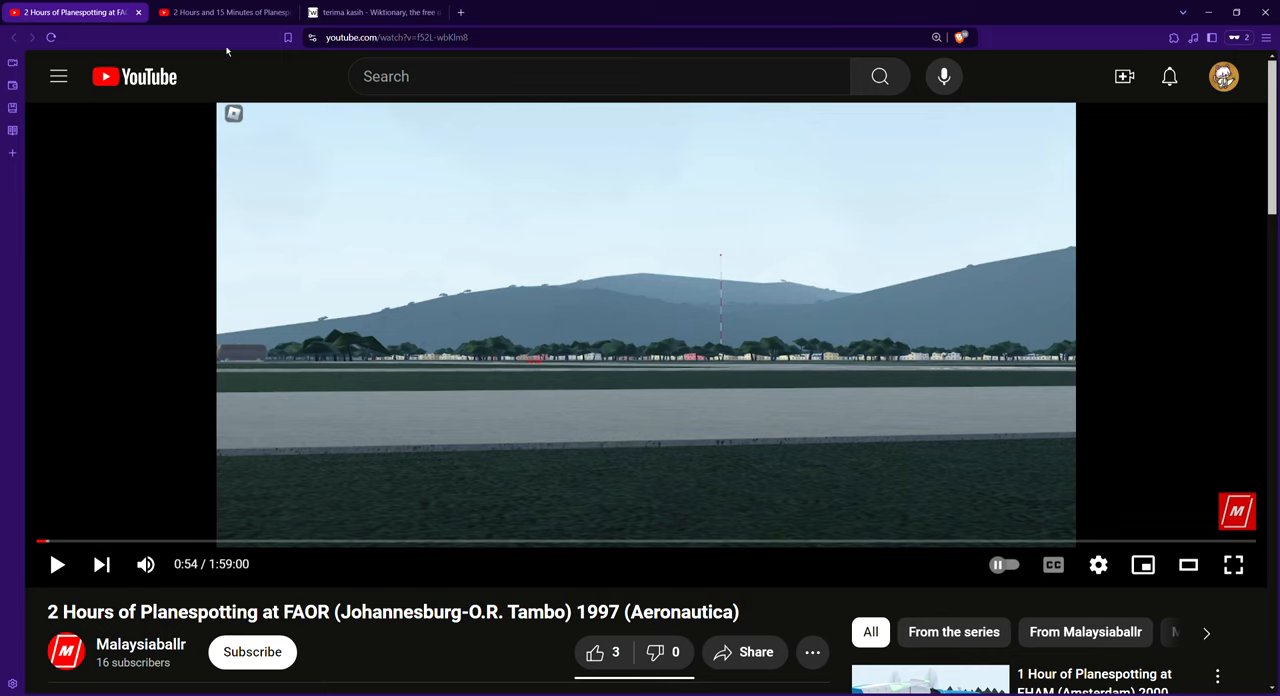
Switch to the Tokyo-Narita planespotting video to continue reading its comments.
left_click(230, 12)
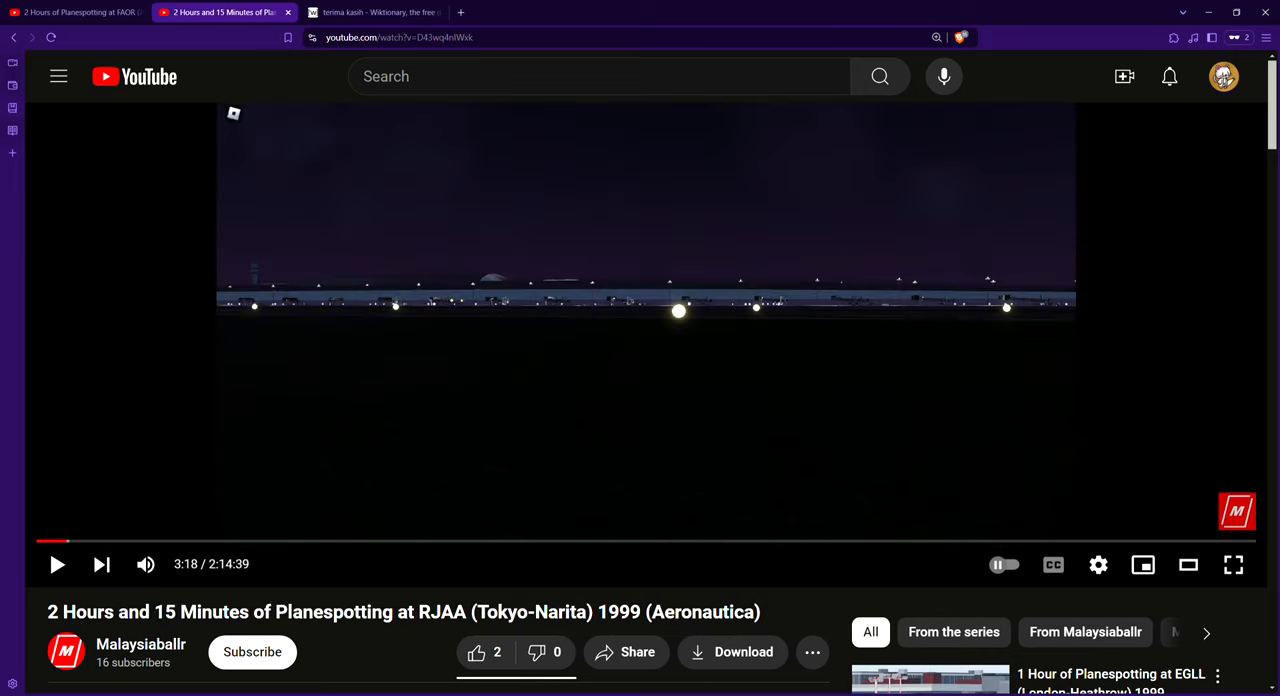
scroll(233, 112, "down", 3)
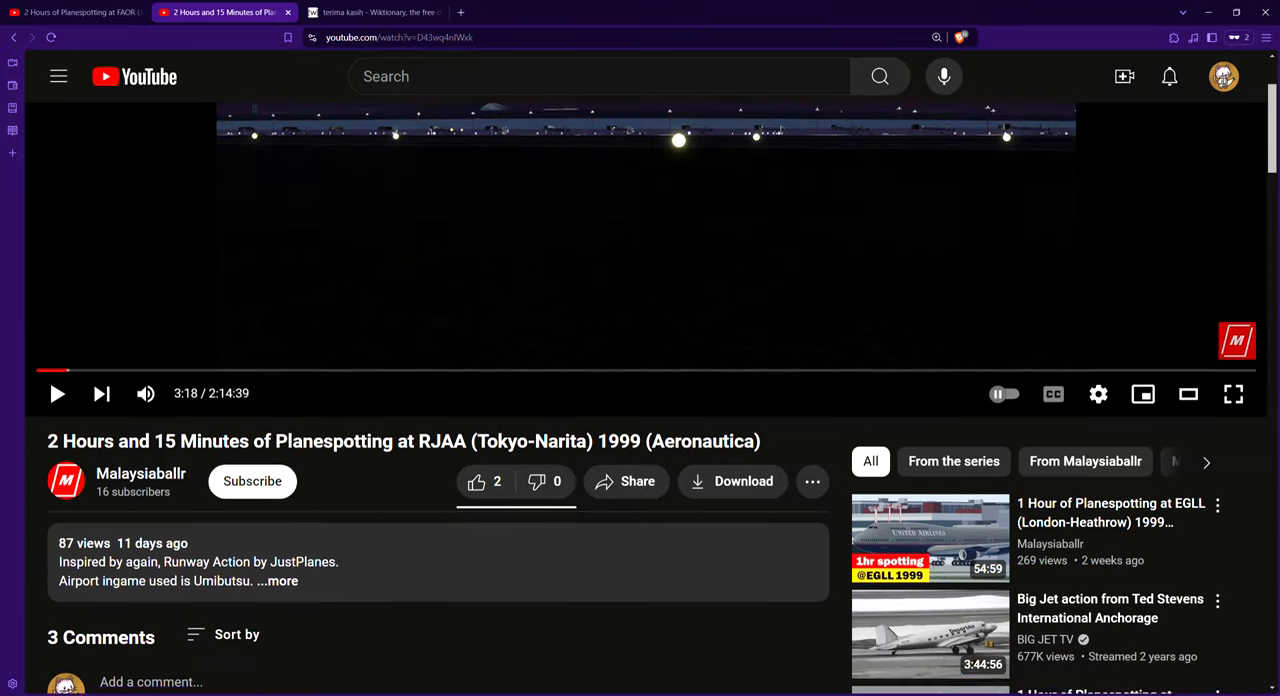
scroll(640, 400, "down", 4)
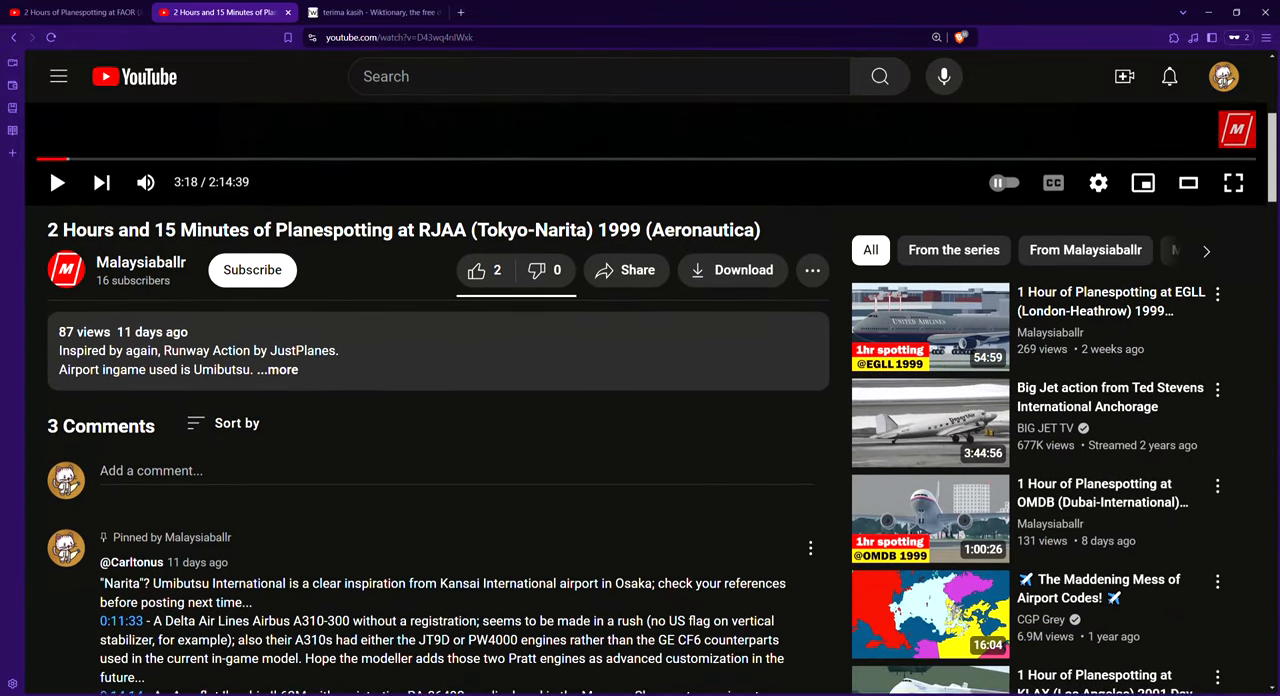
scroll(640, 400, "down", 4)
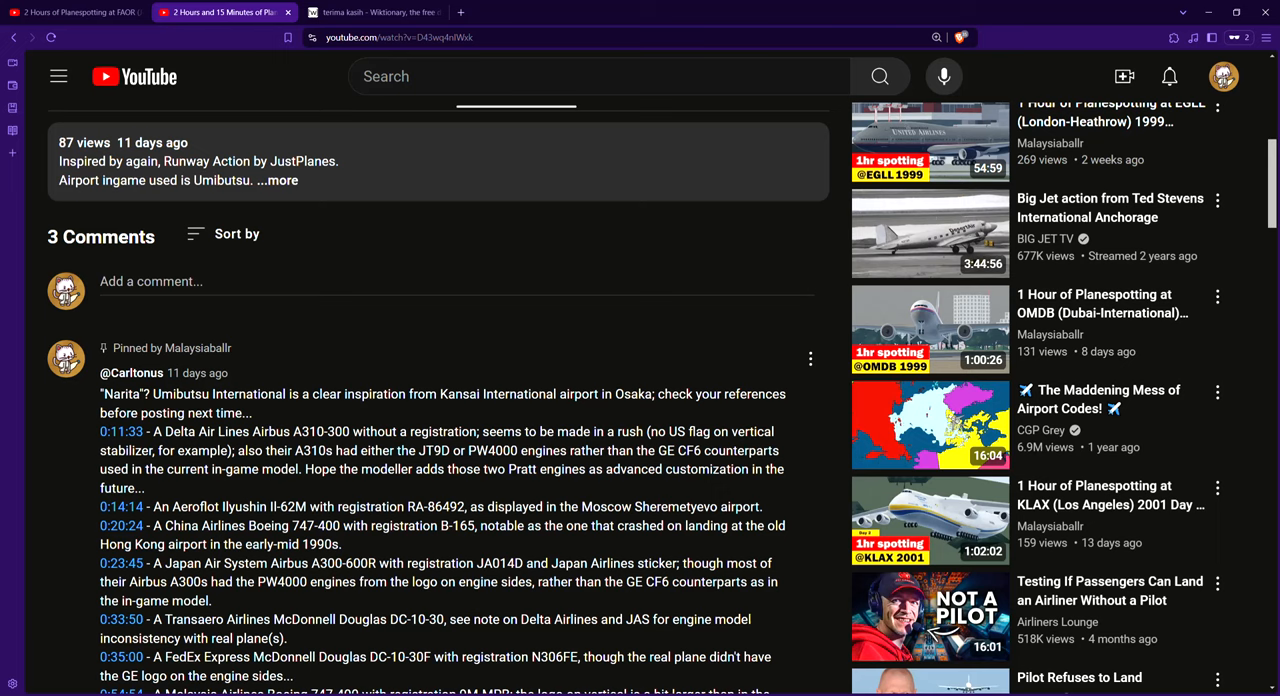
scroll(640, 400, "down", 1)
scroll(640, 400, "down", 1)
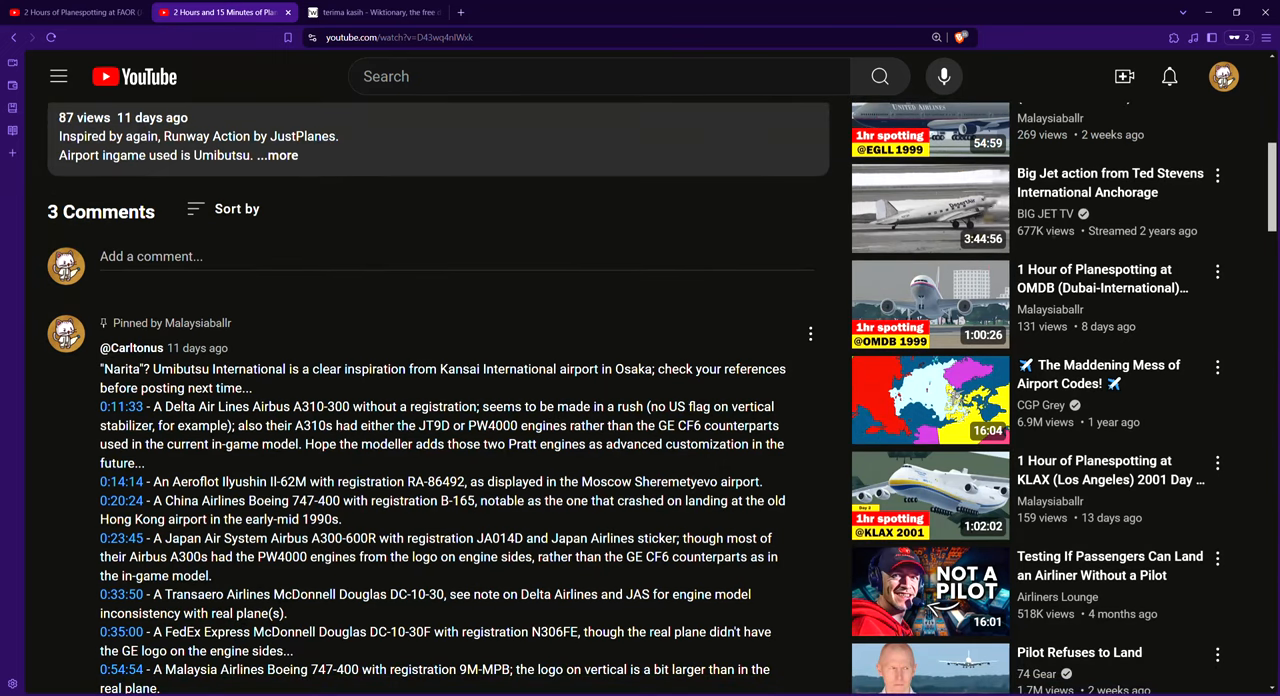
scroll(728, 287, "down", 2)
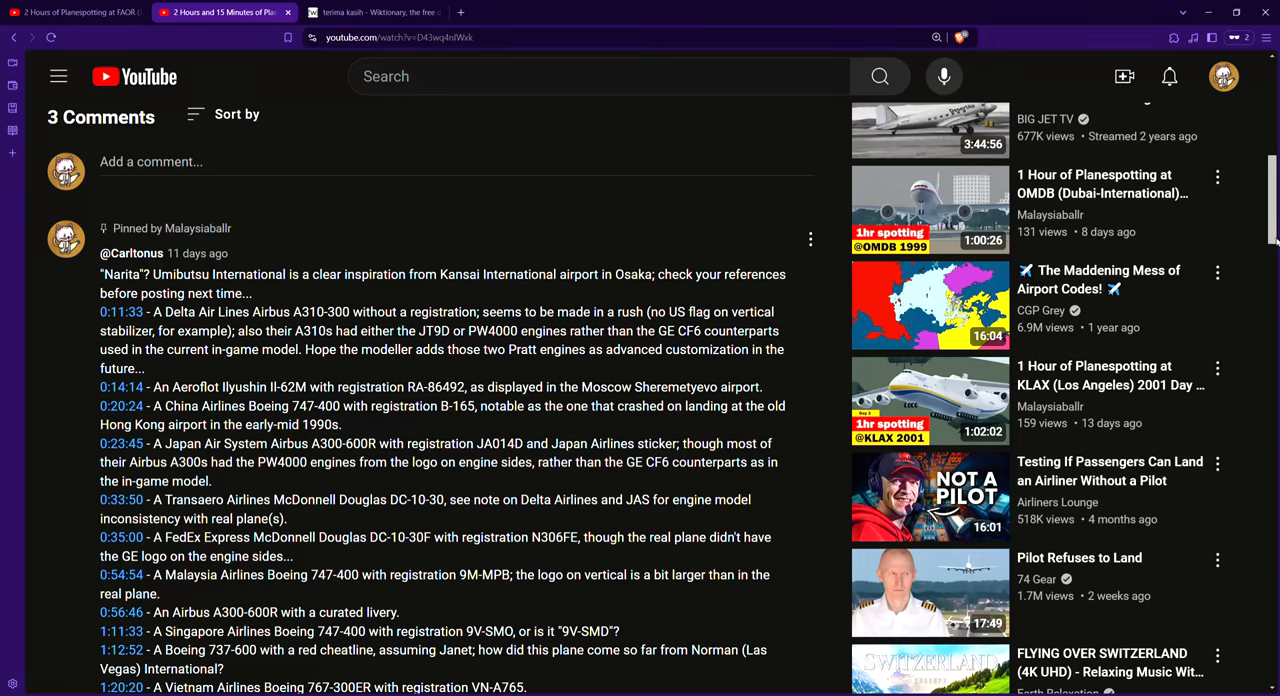
scroll(640, 400, "down", 2)
scroll(640, 400, "down", 2)
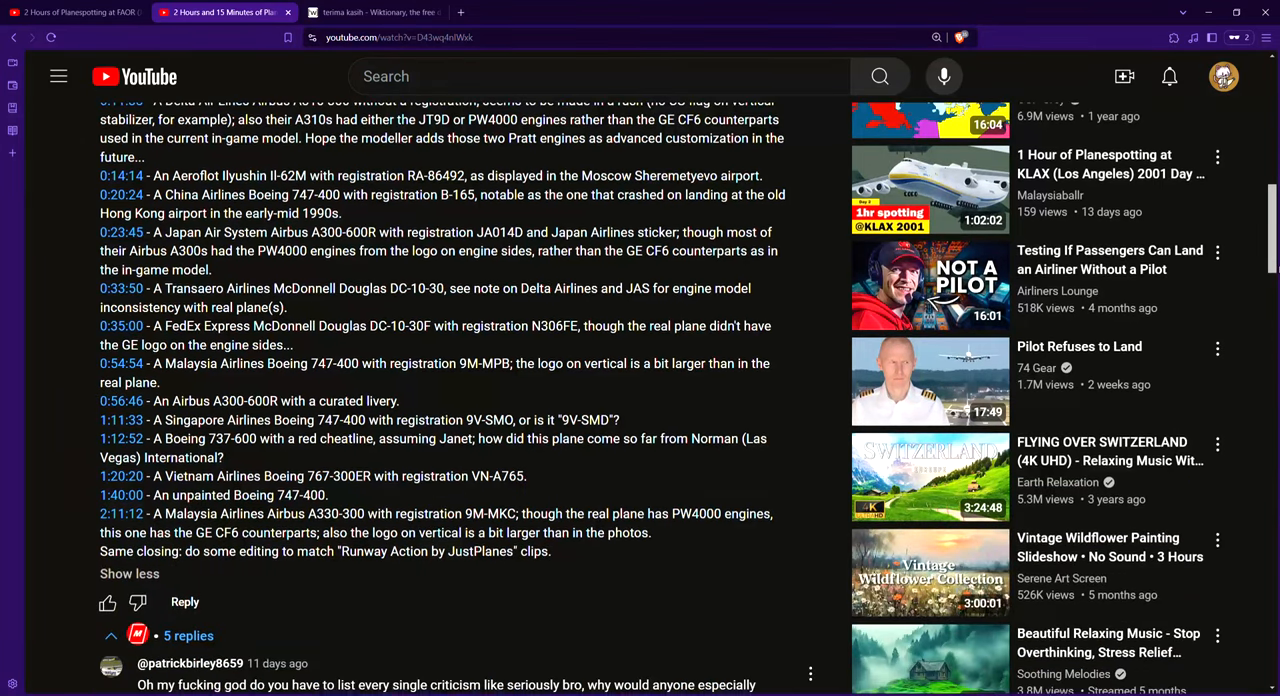
scroll(640, 400, "down", 1)
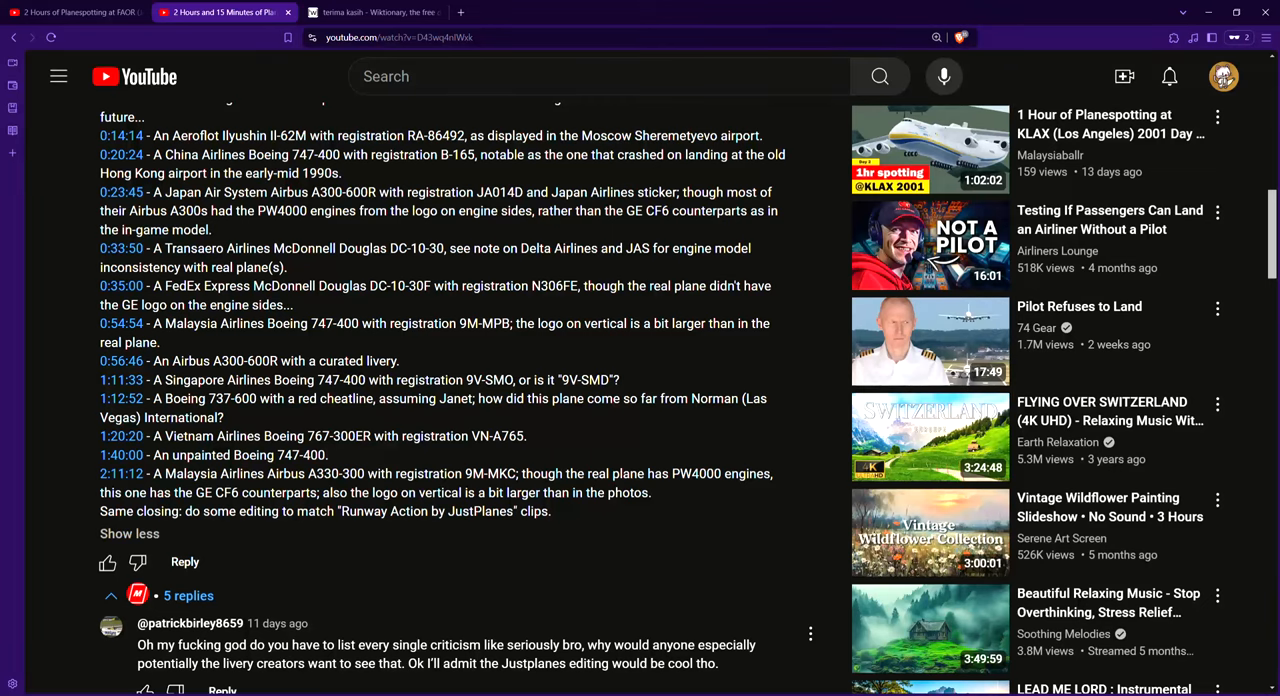
scroll(1274, 278, "down", 1)
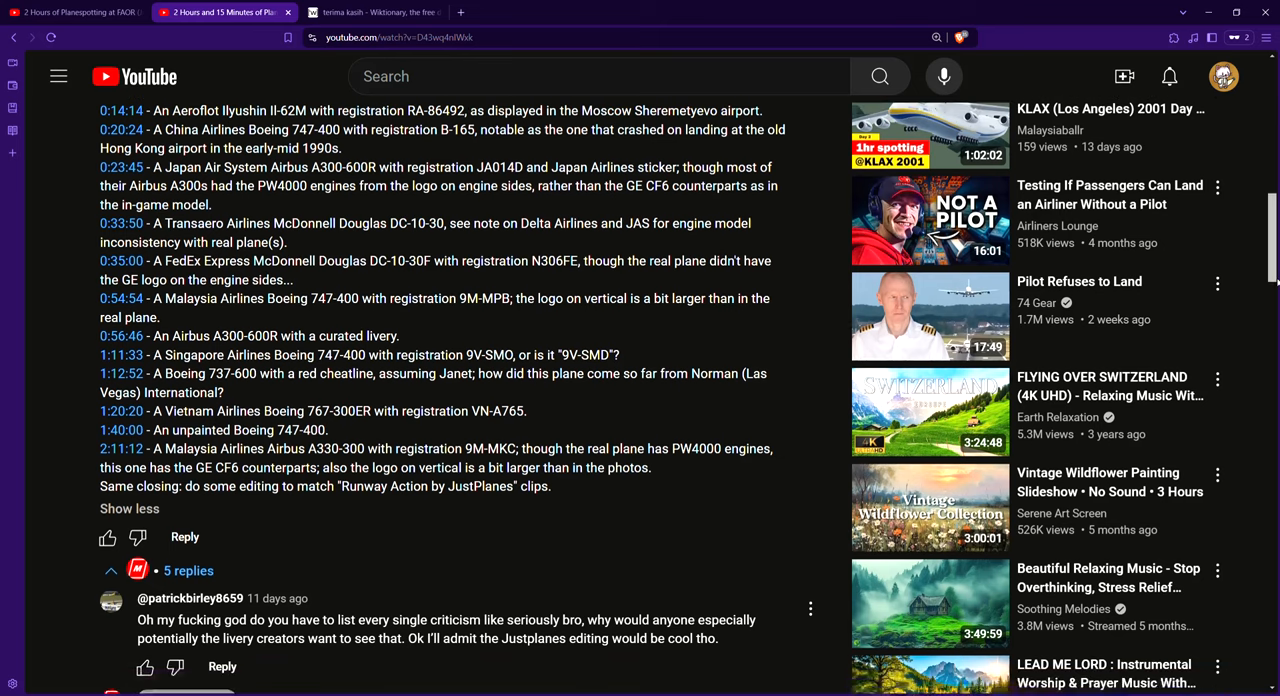
scroll(1274, 278, "up", 1)
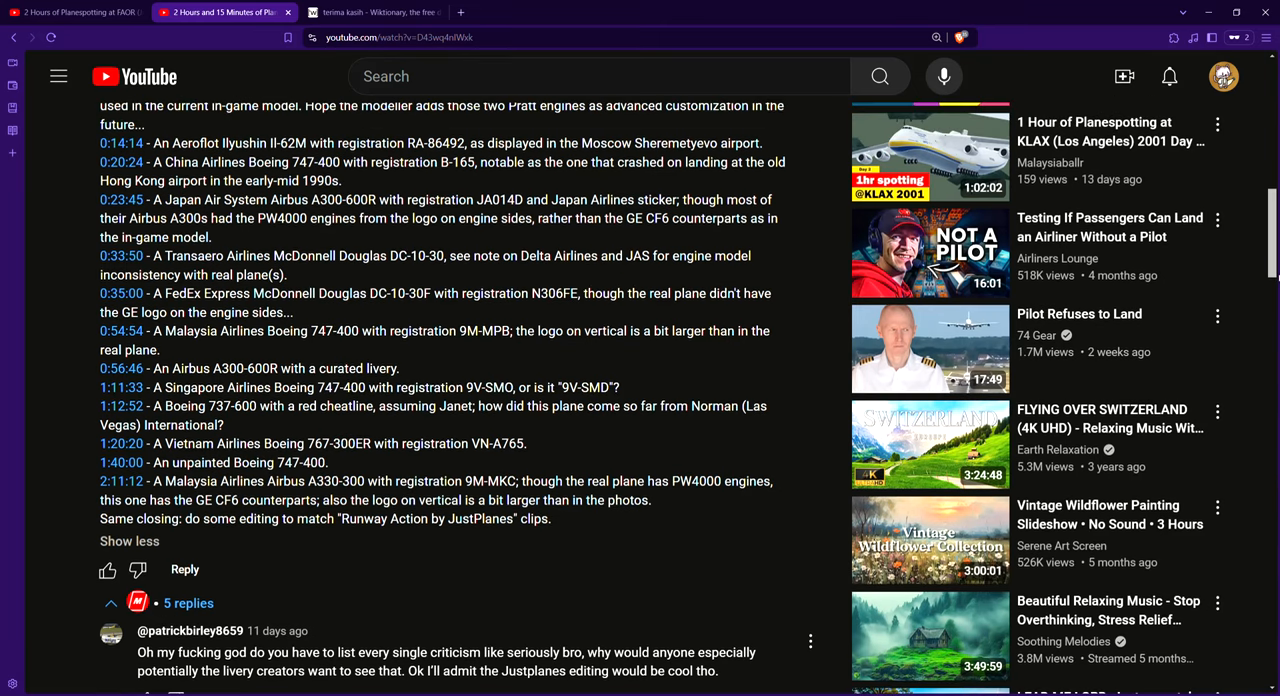
scroll(1274, 278, "down", 1)
scroll(1274, 278, "down", 1)
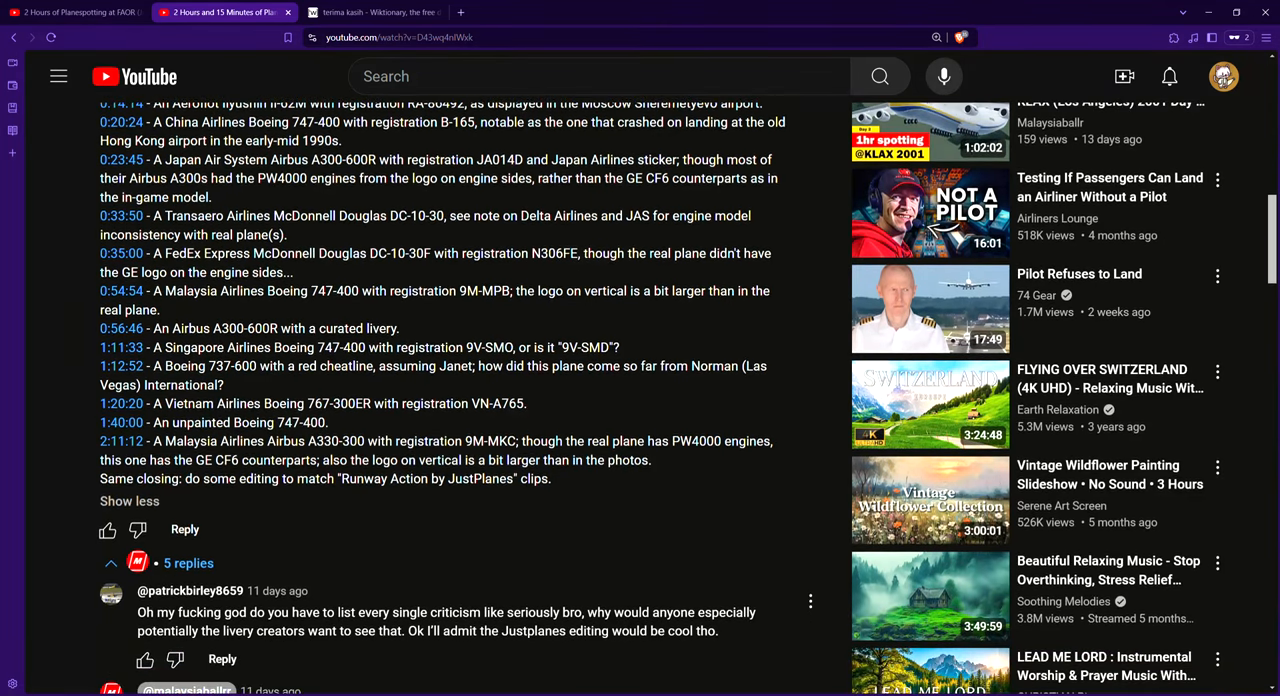
scroll(1274, 278, "up", 1)
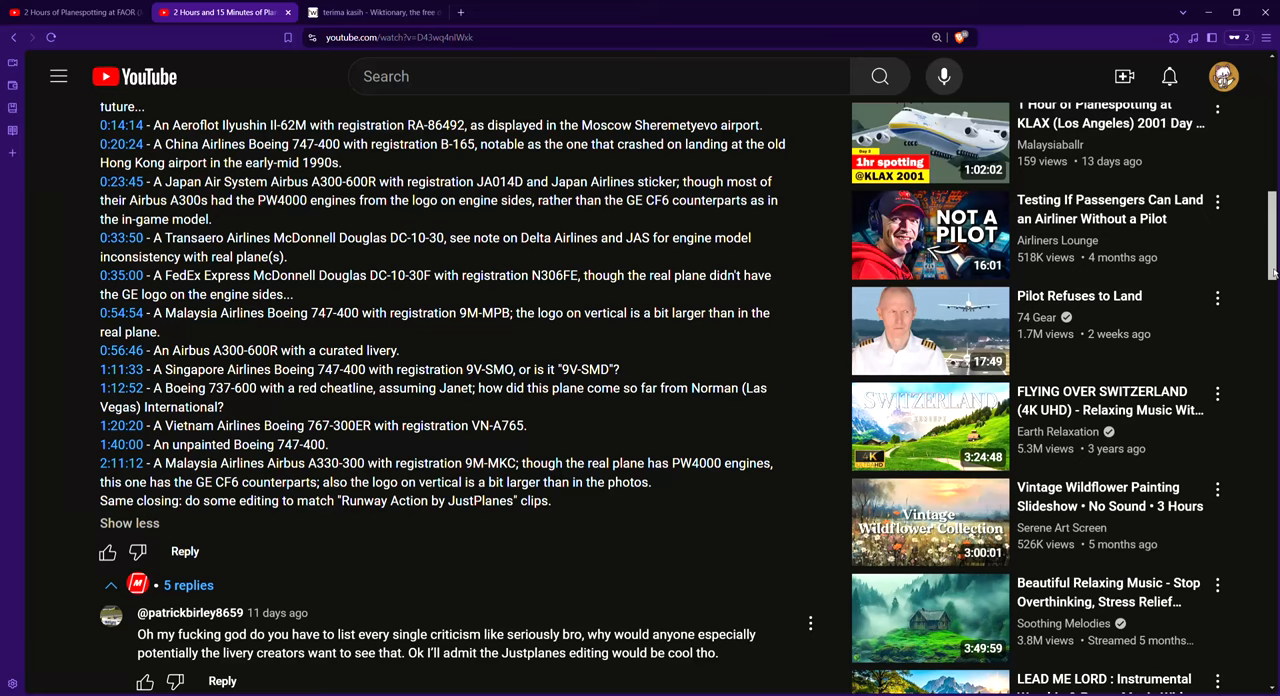
scroll(1274, 272, "down", 1)
scroll(1274, 272, "up", 1)
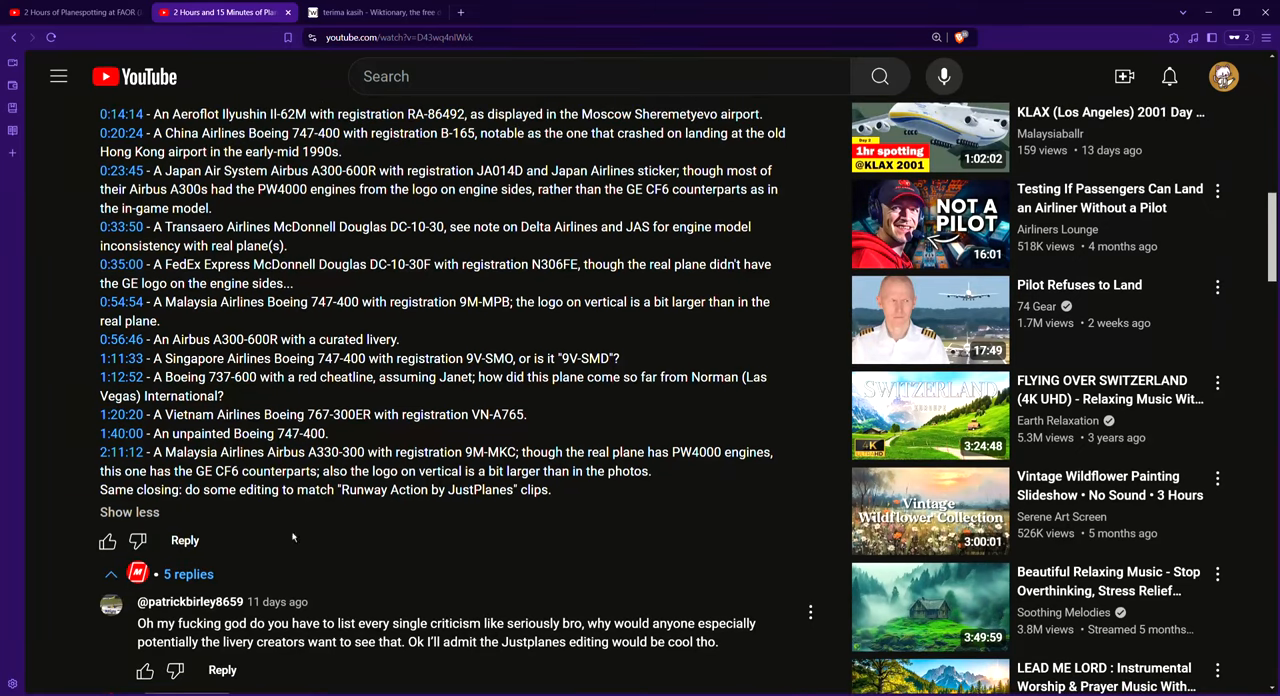
scroll(293, 538, "up", 1)
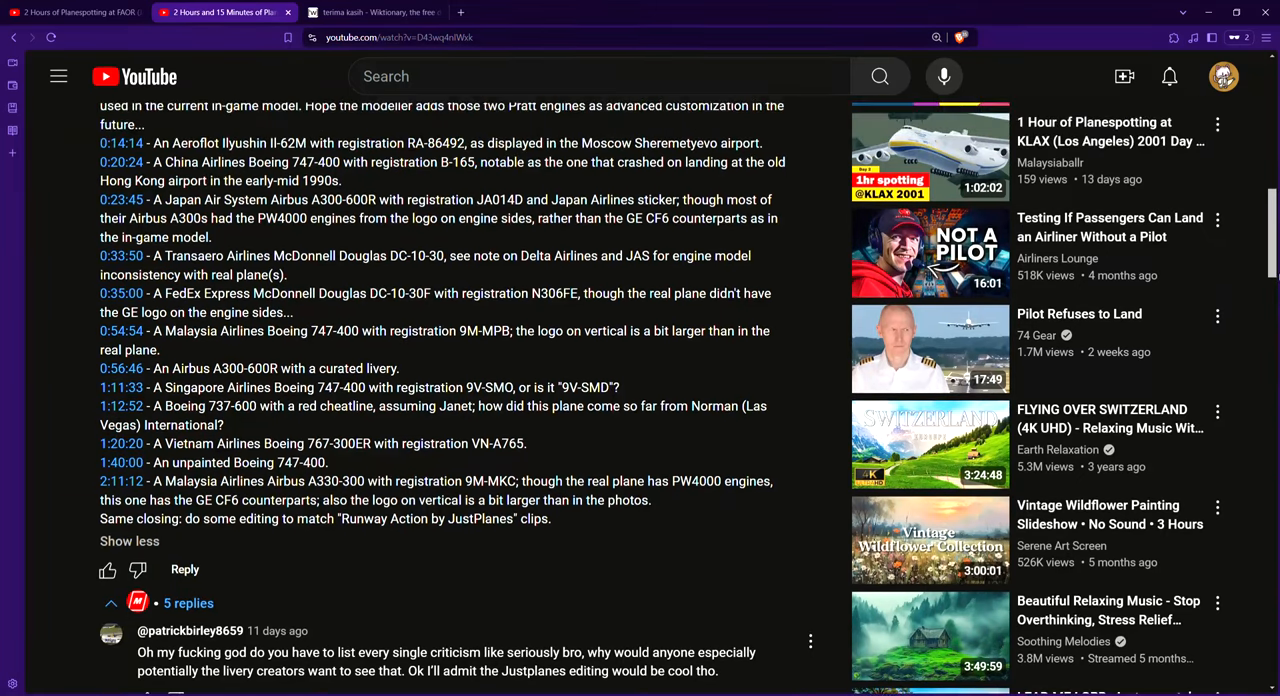
scroll(293, 538, "down", 1)
scroll(293, 538, "down", 1)
scroll(293, 538, "up", 1)
scroll(293, 538, "down", 1)
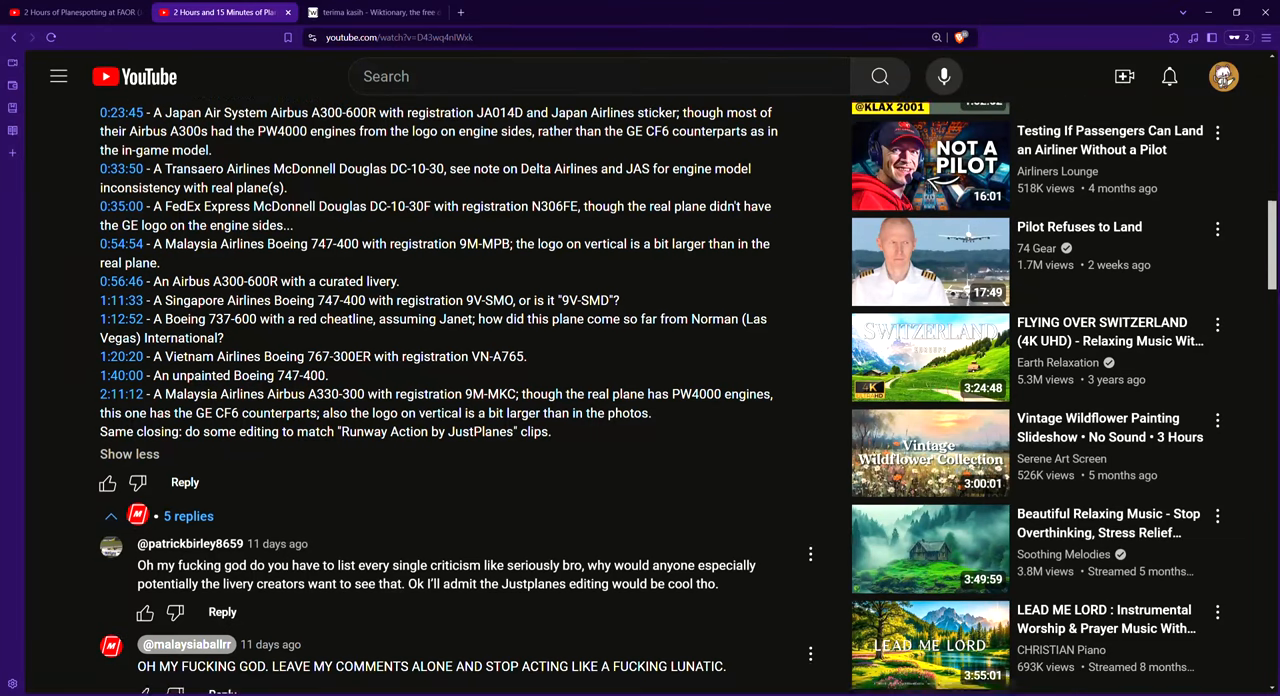
scroll(293, 538, "down", 1)
scroll(293, 538, "down", 1)
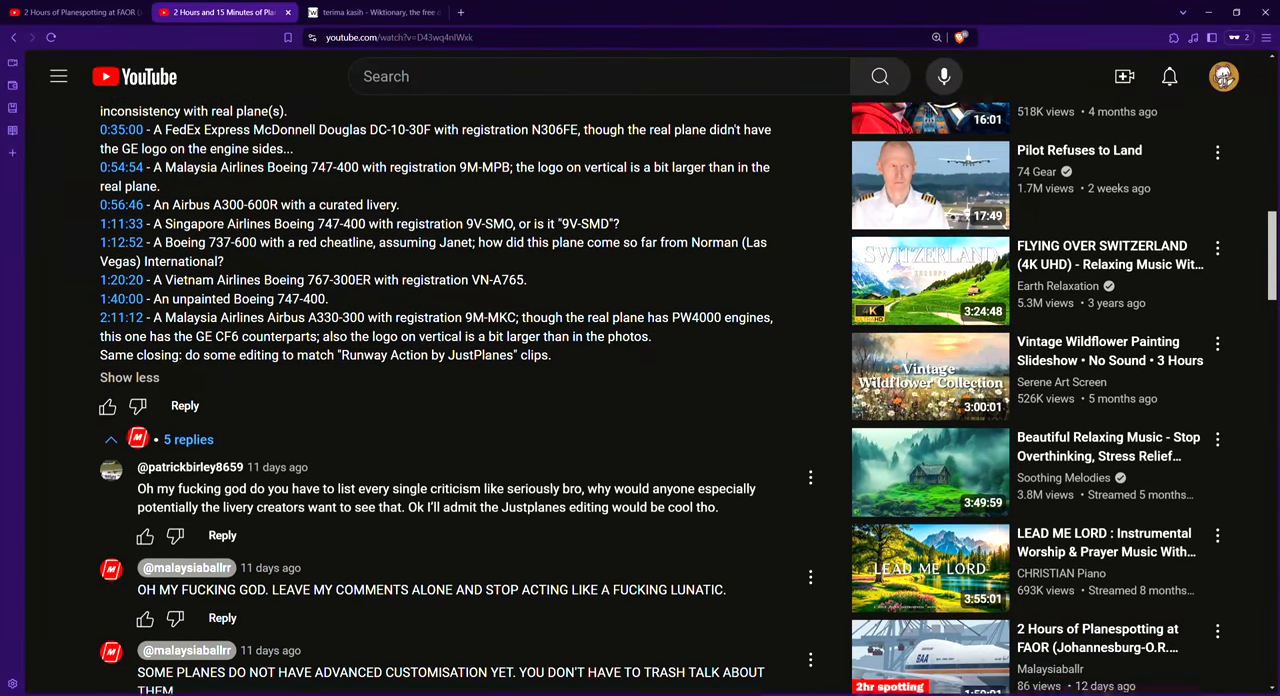
scroll(293, 538, "down", 1)
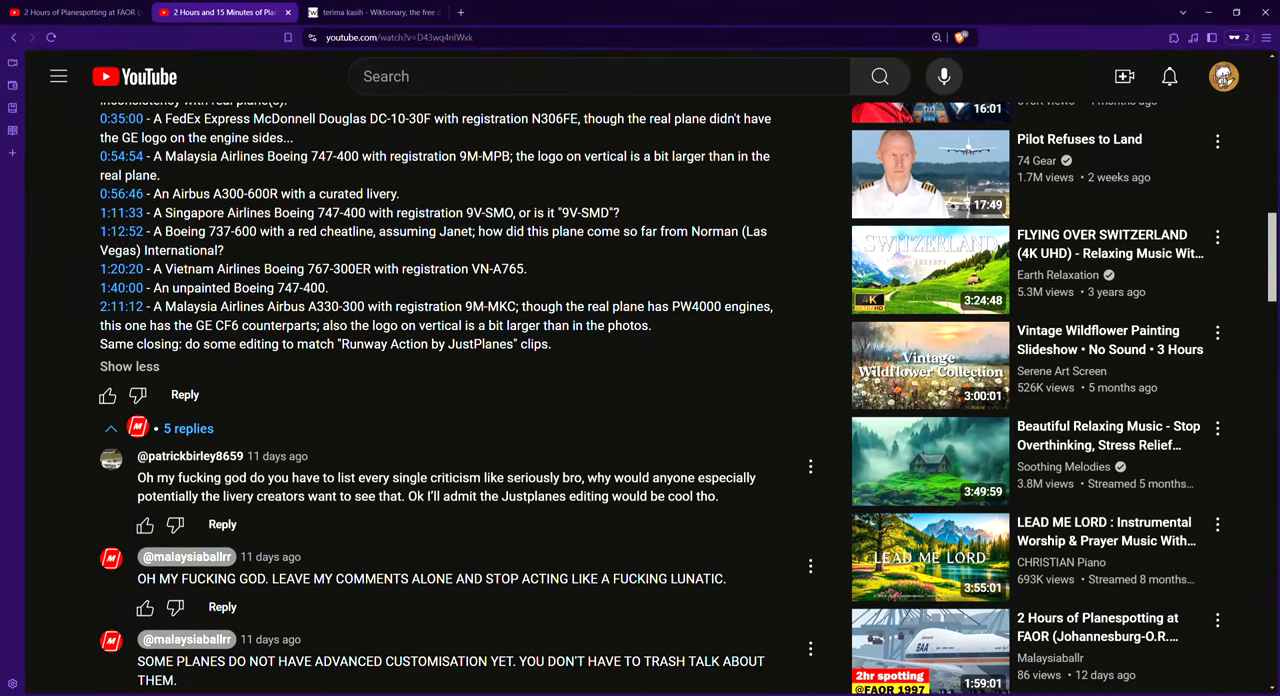
scroll(293, 538, "down", 1)
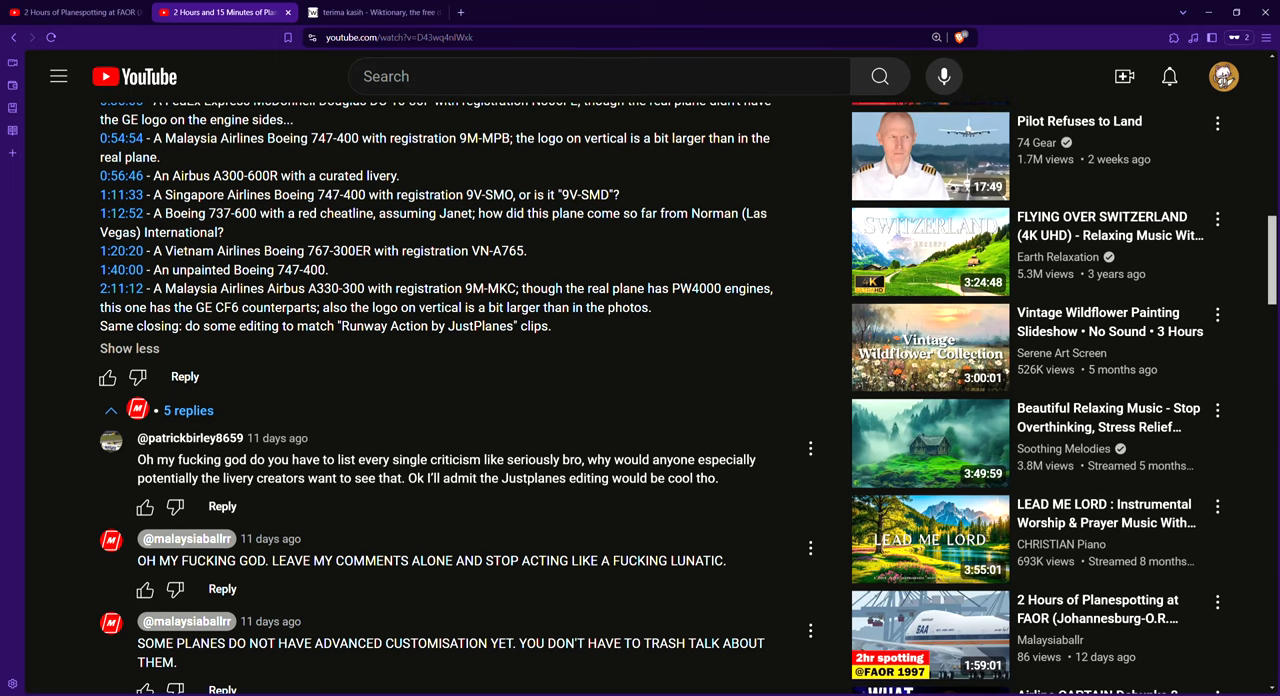
scroll(293, 538, "down", 1)
scroll(293, 538, "down", 1)
scroll(293, 538, "down", 1)
scroll(293, 538, "down", 1)
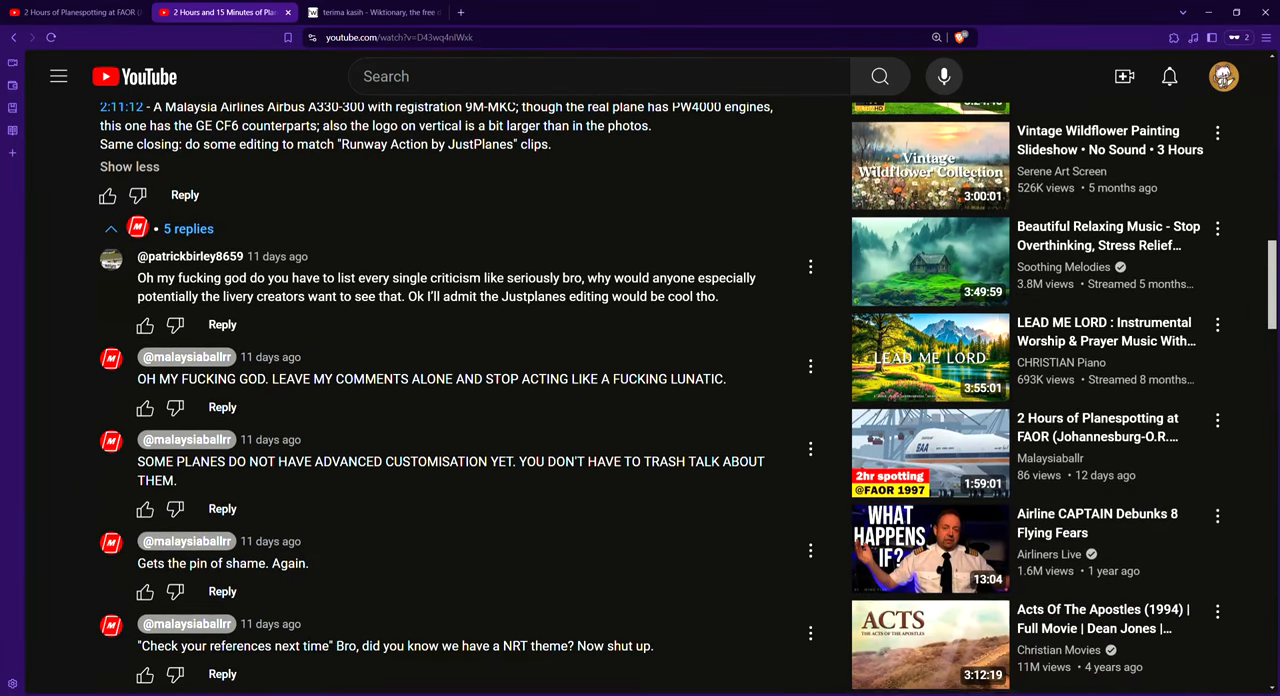
scroll(293, 538, "down", 1)
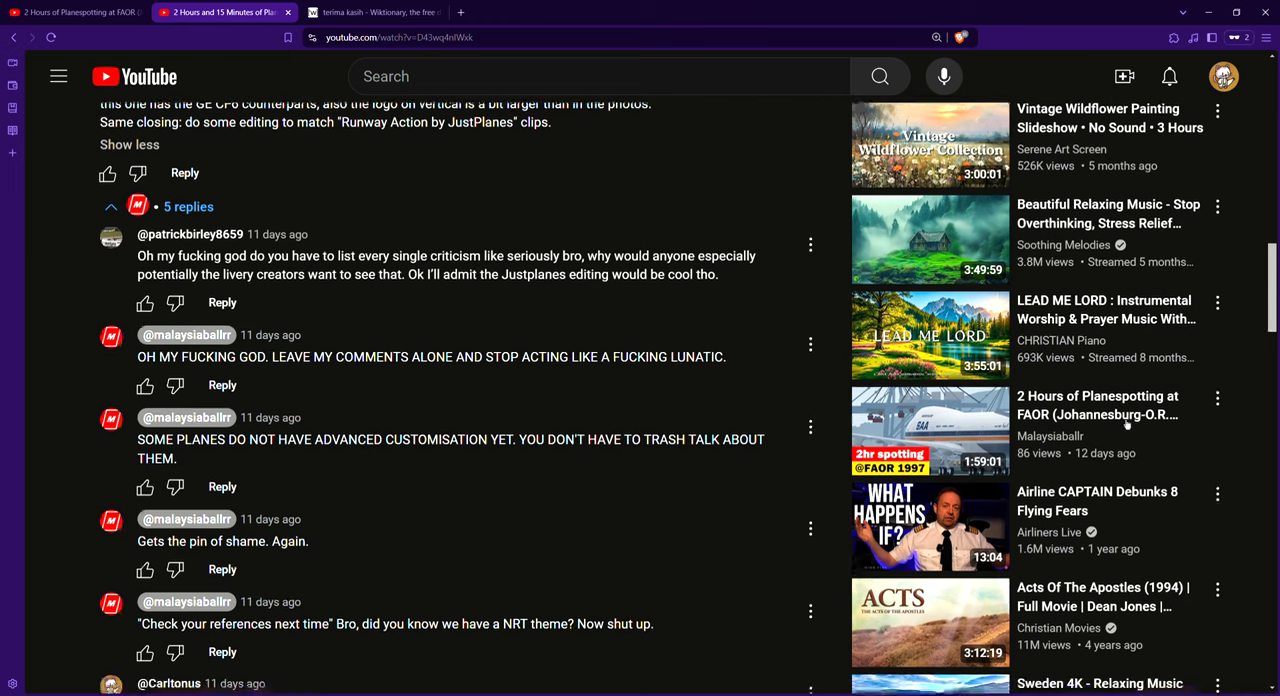
scroll(530, 640, "up", 1)
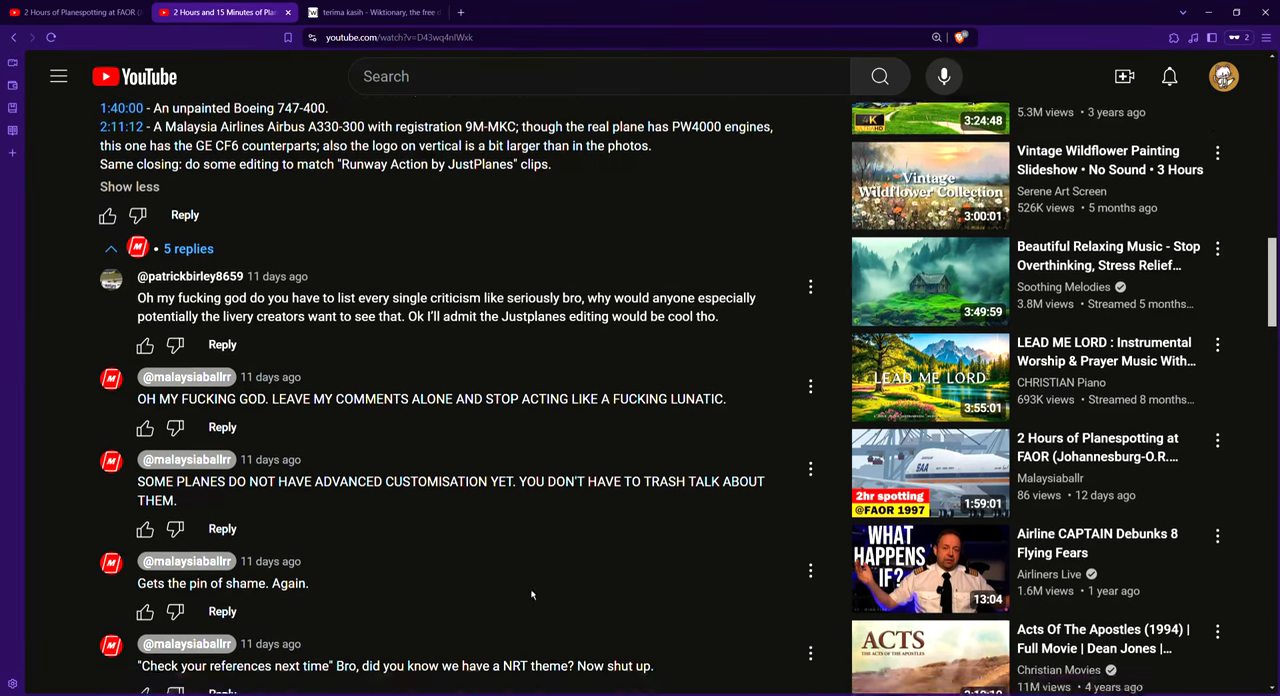
scroll(531, 595, "down", 1)
scroll(513, 585, "up", 1)
scroll(390, 582, "down", 1)
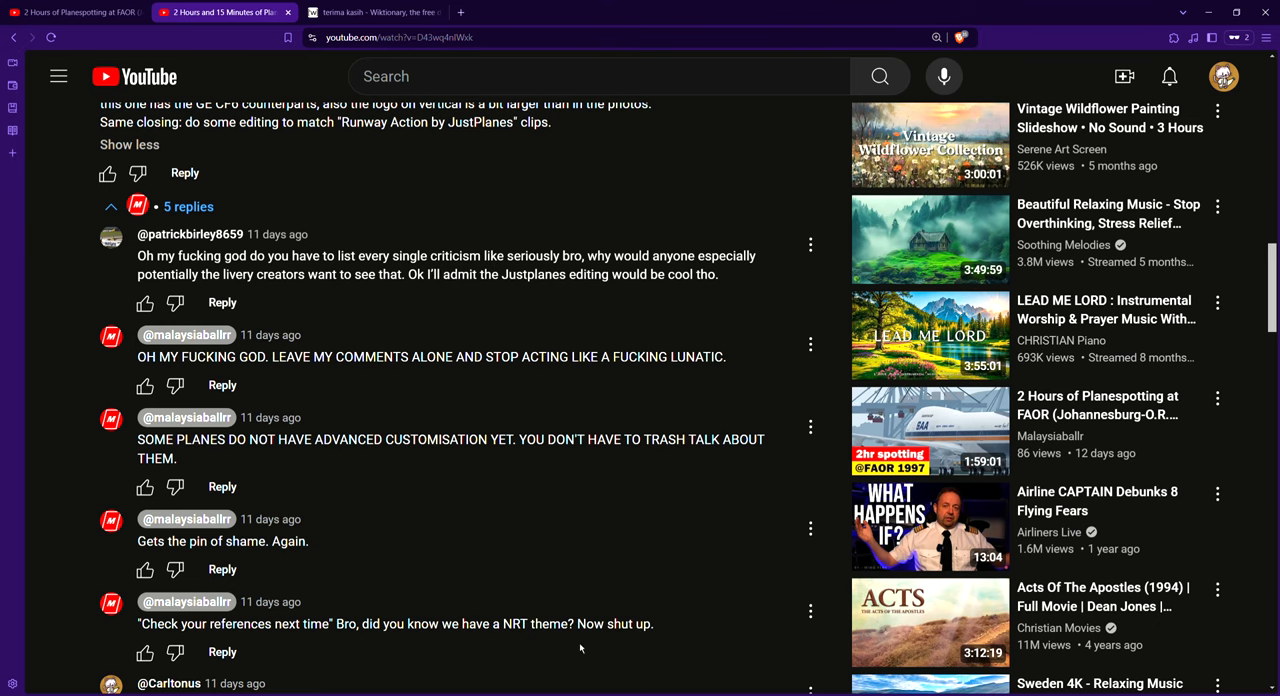
scroll(600, 595, "down", 1)
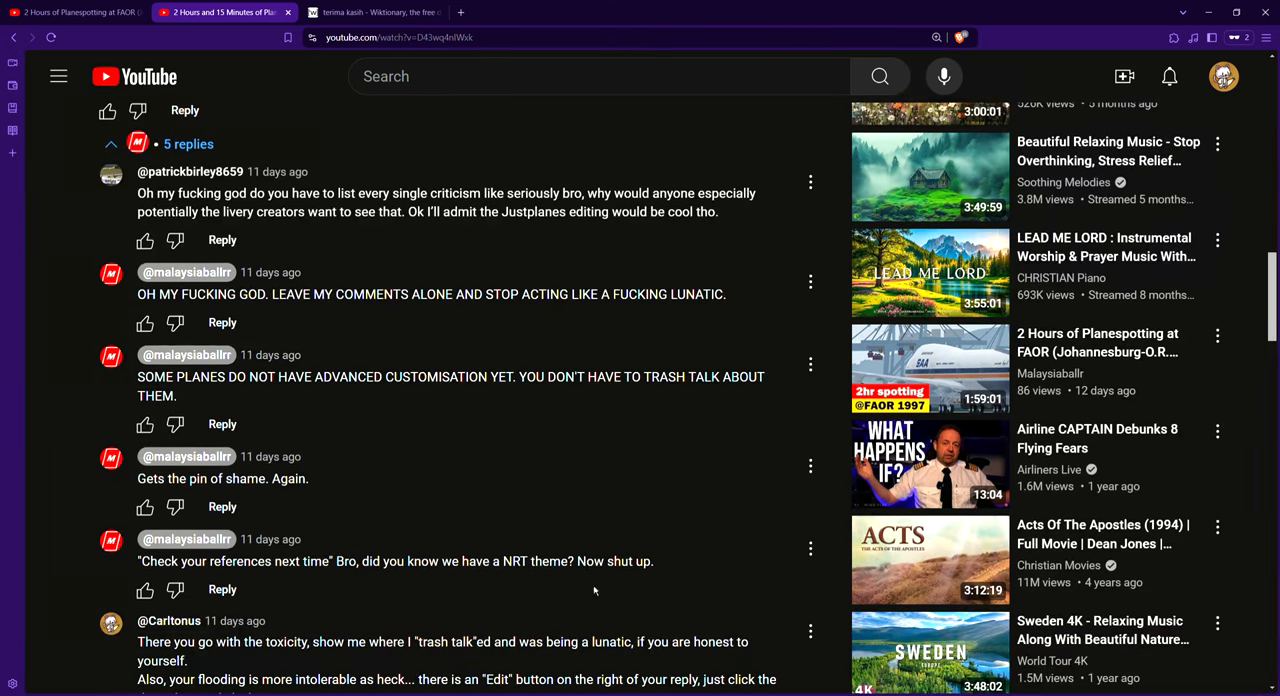
scroll(674, 568, "down", 1)
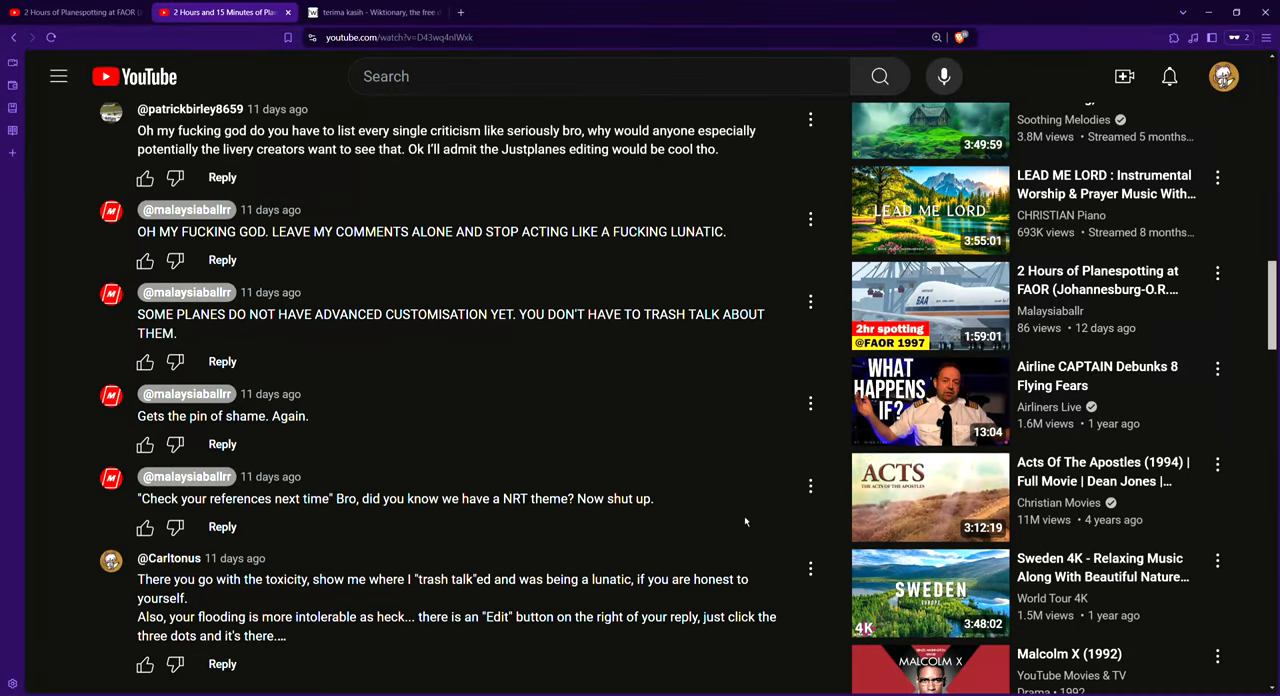
scroll(640, 400, "down", 1)
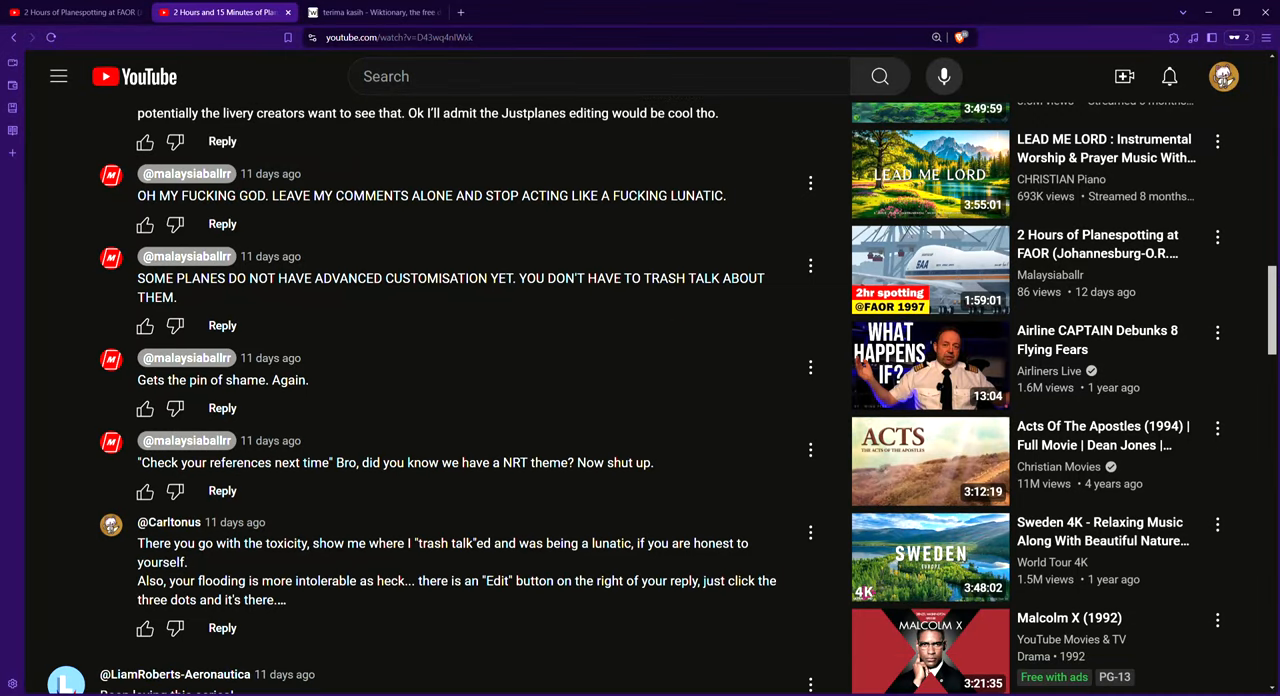
scroll(640, 400, "down", 1)
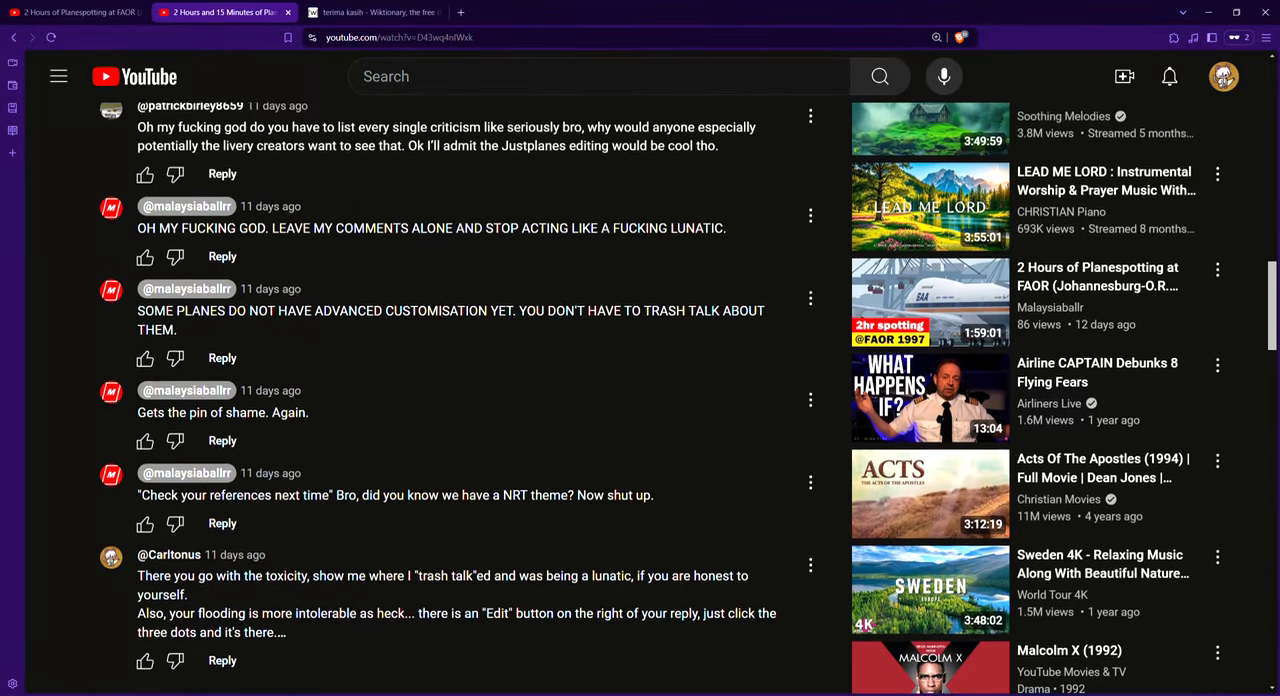
scroll(640, 400, "down", 2)
scroll(640, 400, "down", 2)
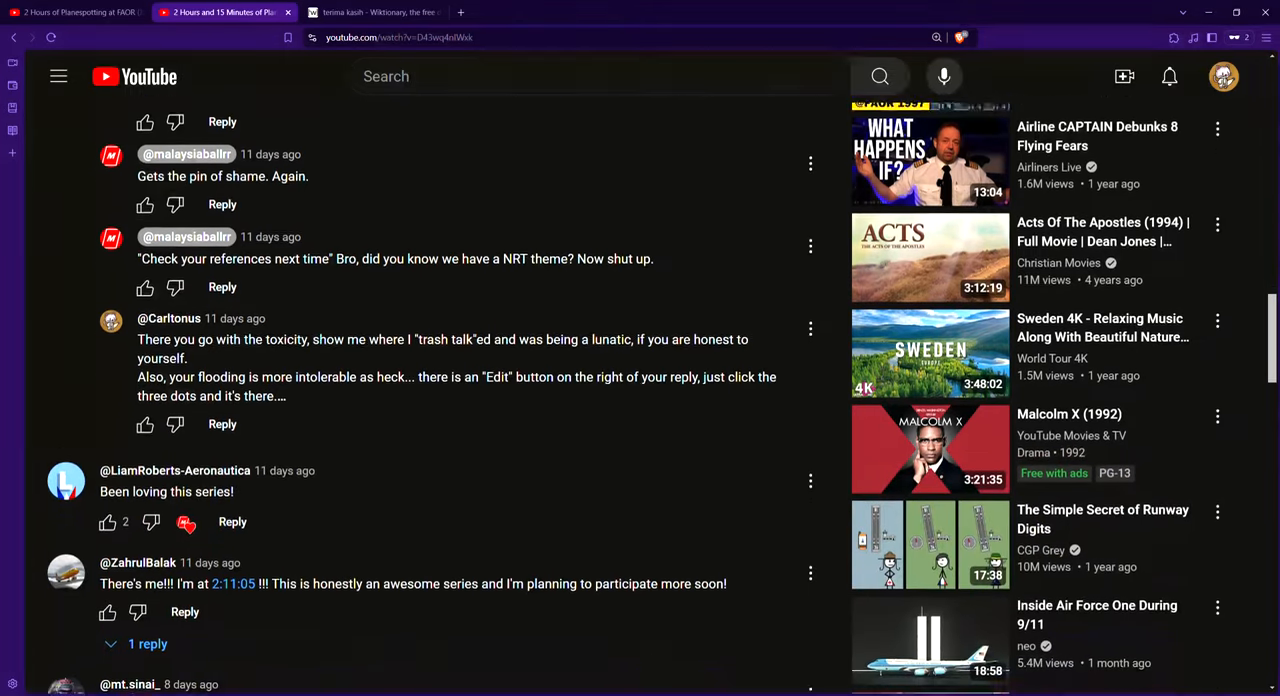
scroll(640, 400, "down", 1)
scroll(640, 400, "down", 1)
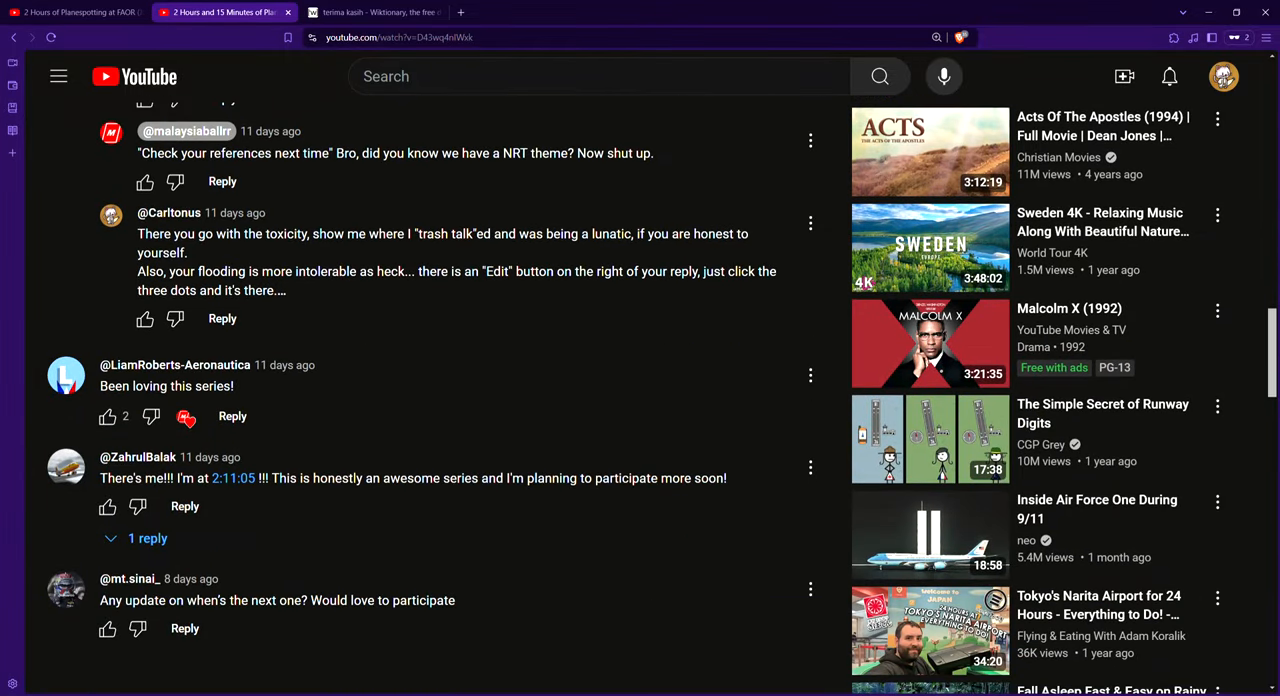
scroll(640, 400, "up", 1)
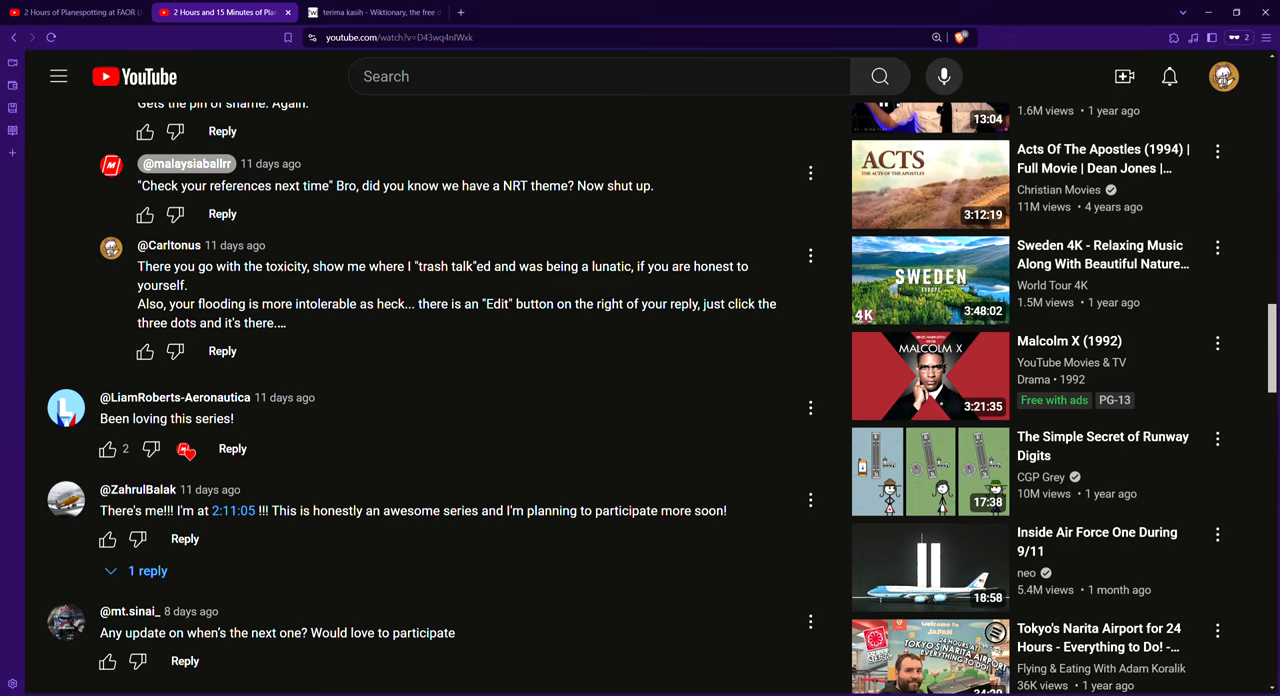
scroll(640, 400, "down", 1)
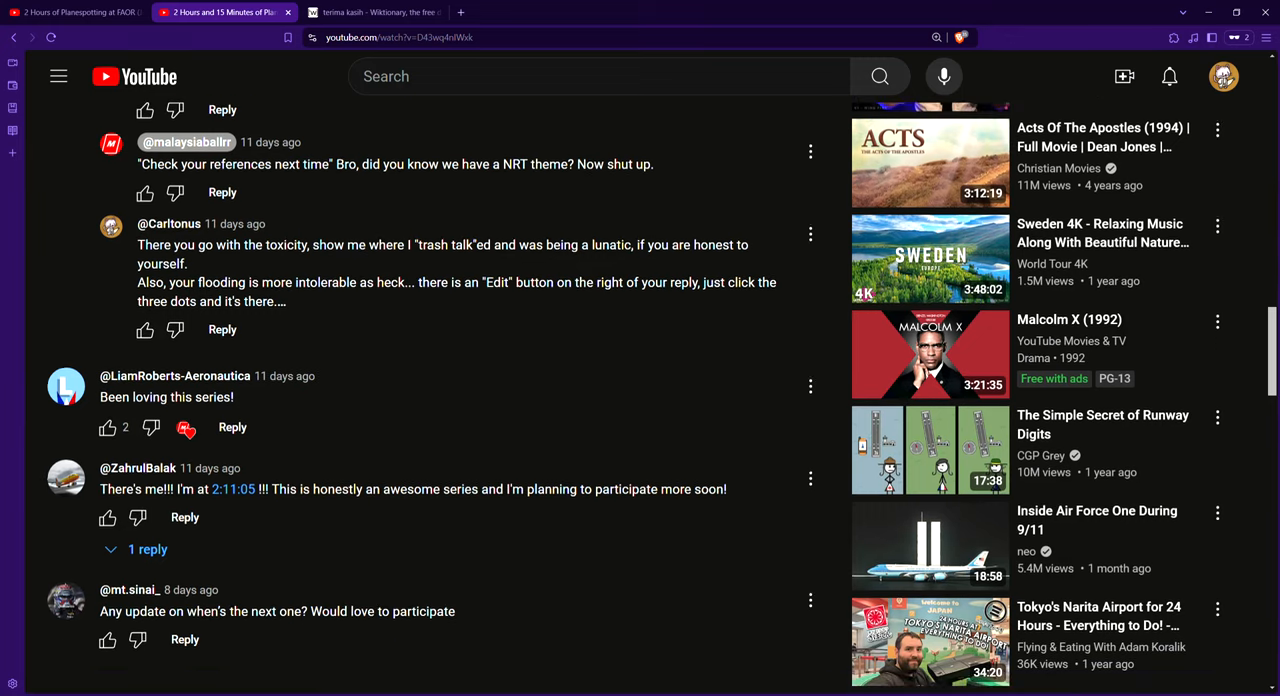